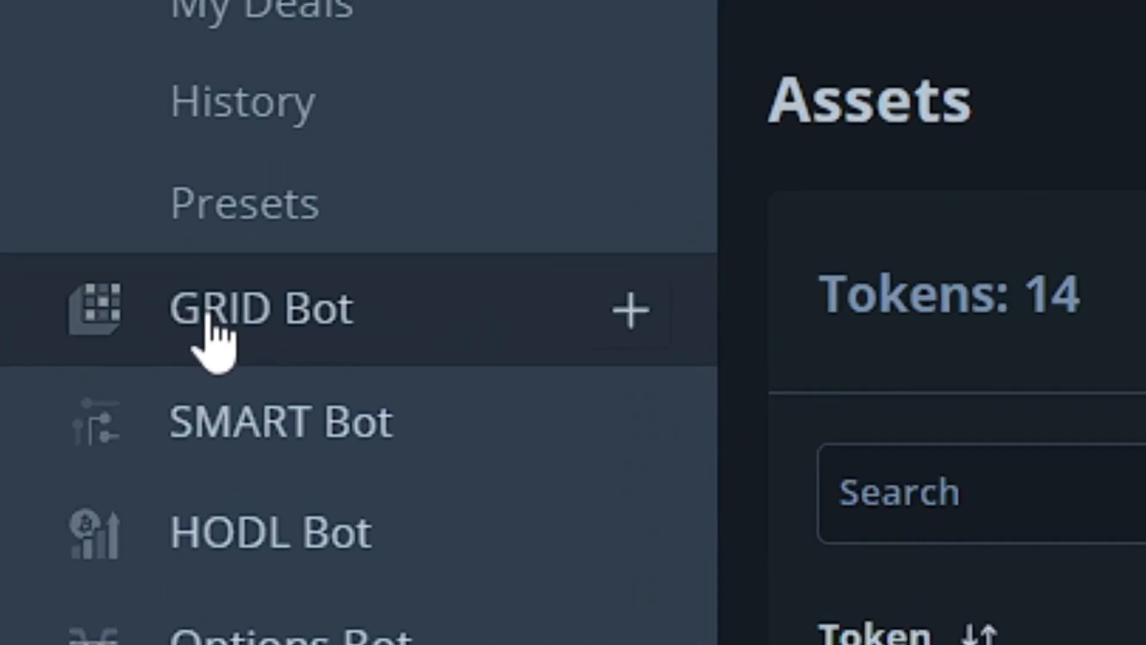
Open the GRID Bot page and browse the list of indicators available for the STX/BTC chart.
click(210, 323)
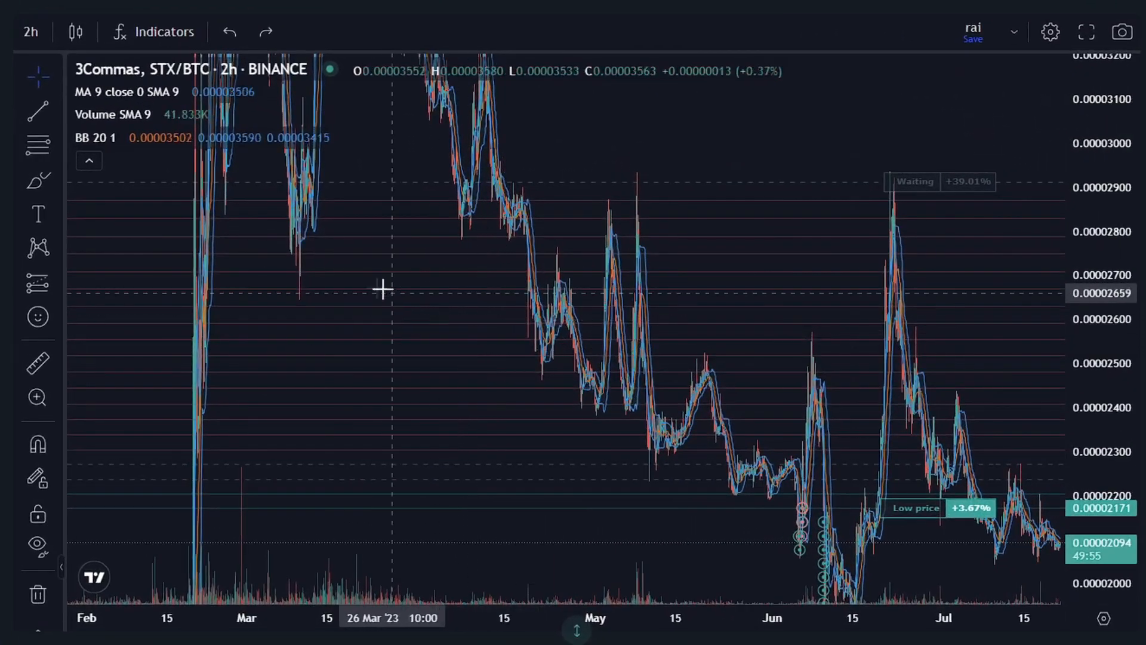
click(162, 34)
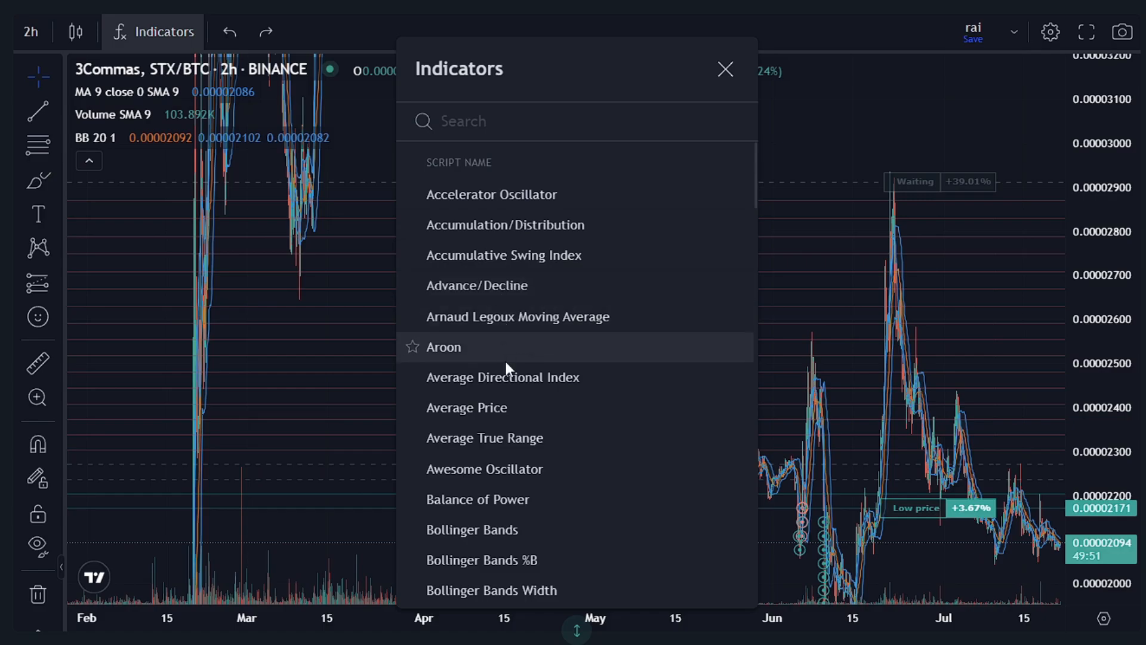
scroll(484, 378, down, 3)
scroll(485, 379, down, 2)
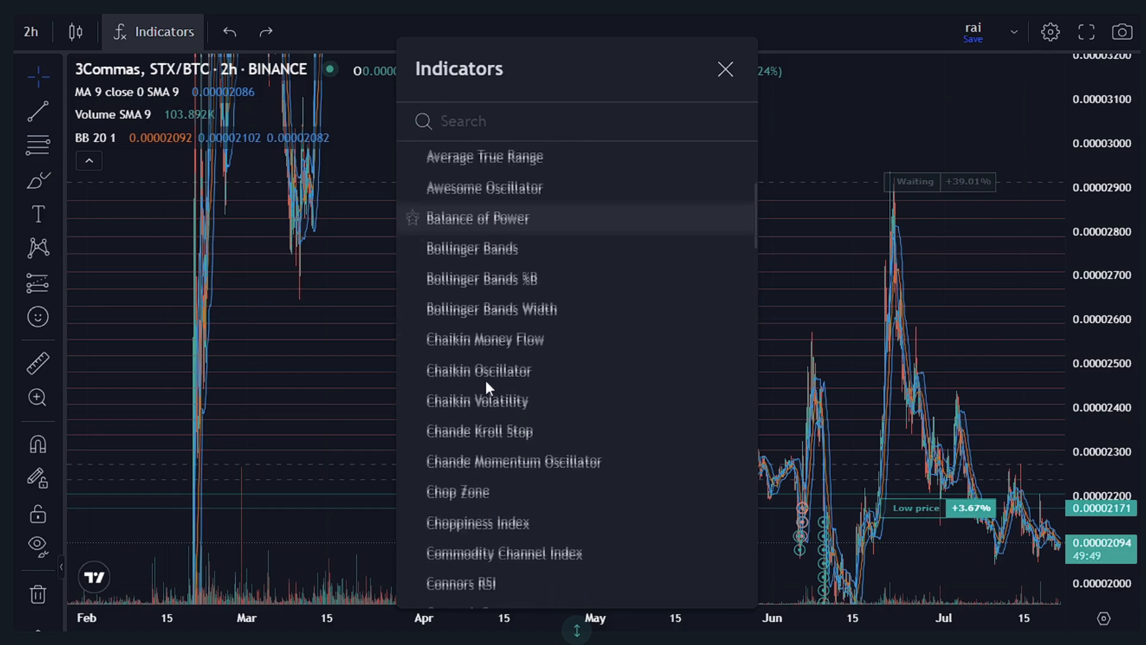
click(724, 70)
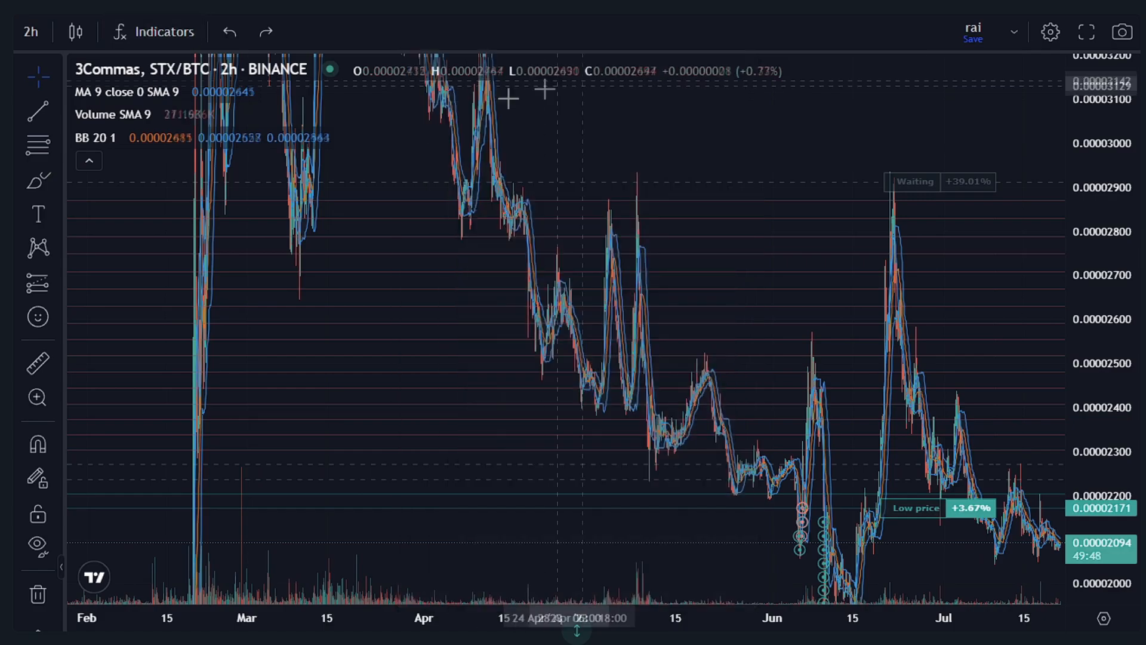
Draw a trend line from about 0.00002772 on 2 March to about 0.00002523 on 24 March, and check the other line tools.
click(31, 112)
click(257, 244)
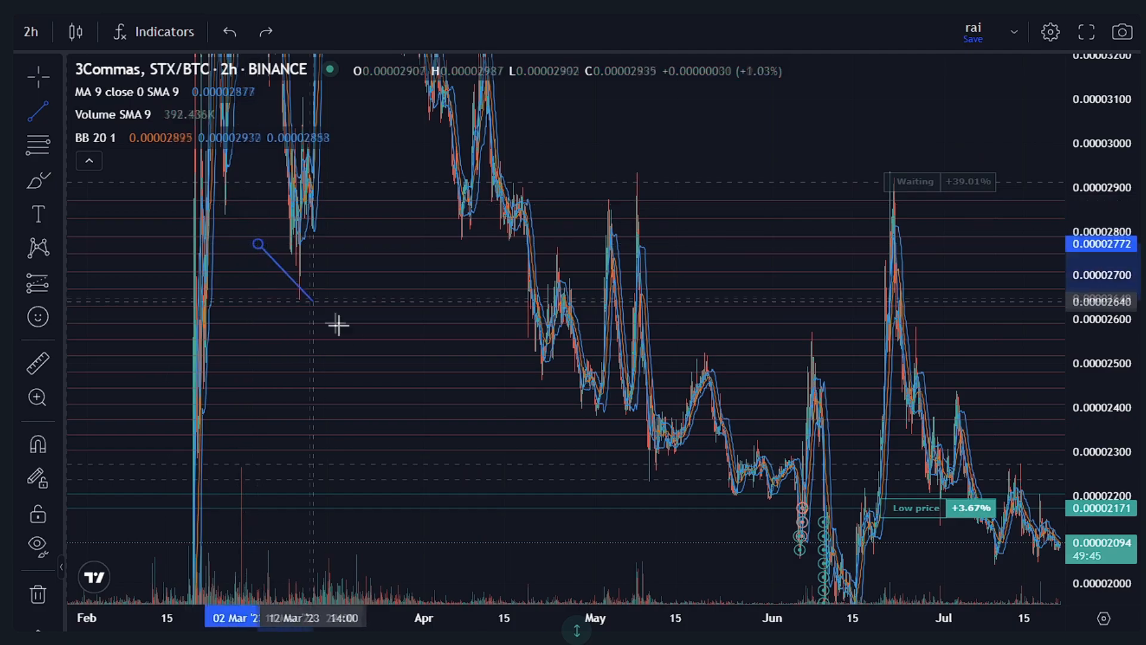
click(384, 353)
click(56, 114)
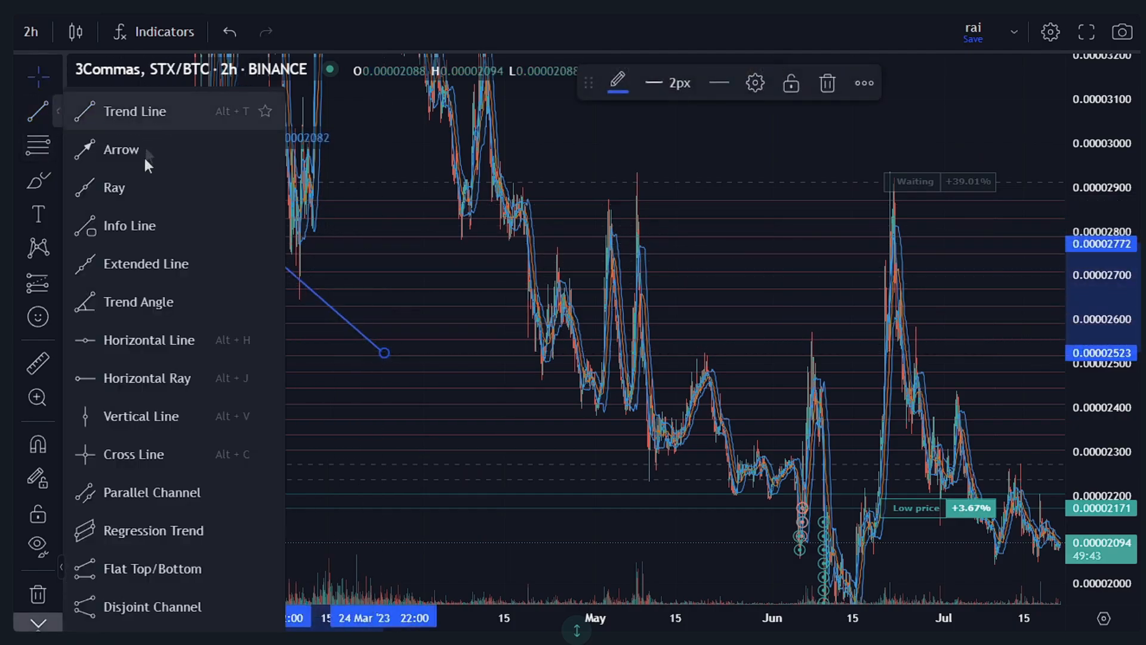
click(59, 117)
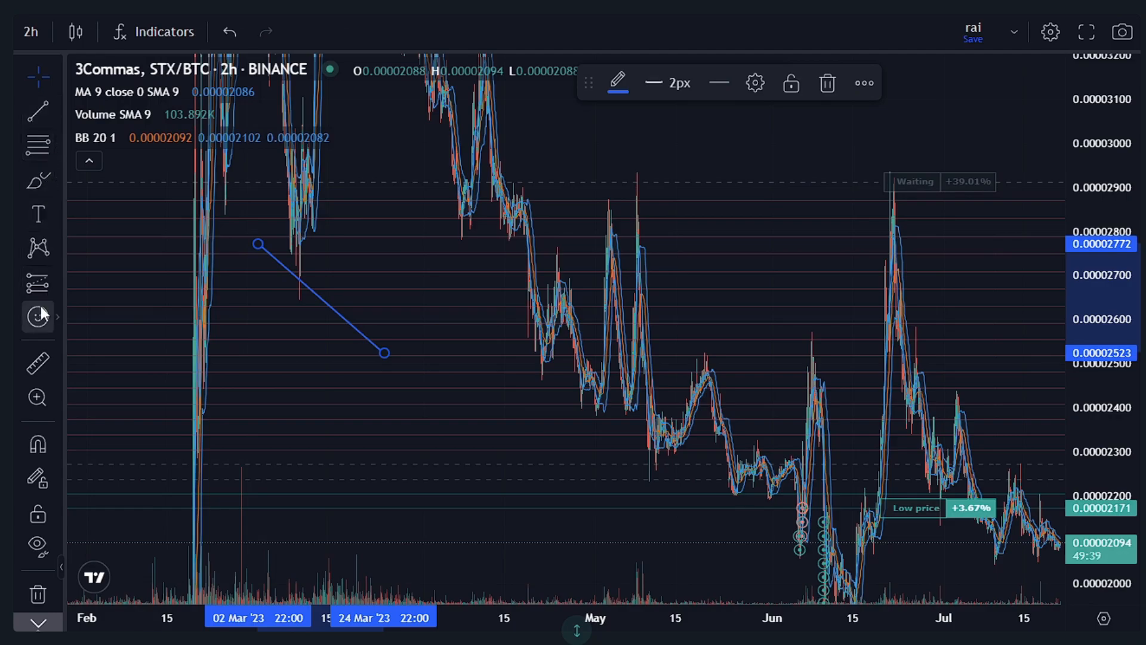
Place a sweating grinning-face emoji on the chart at about 0.00002436 on 9 April.
click(58, 316)
click(268, 107)
click(474, 391)
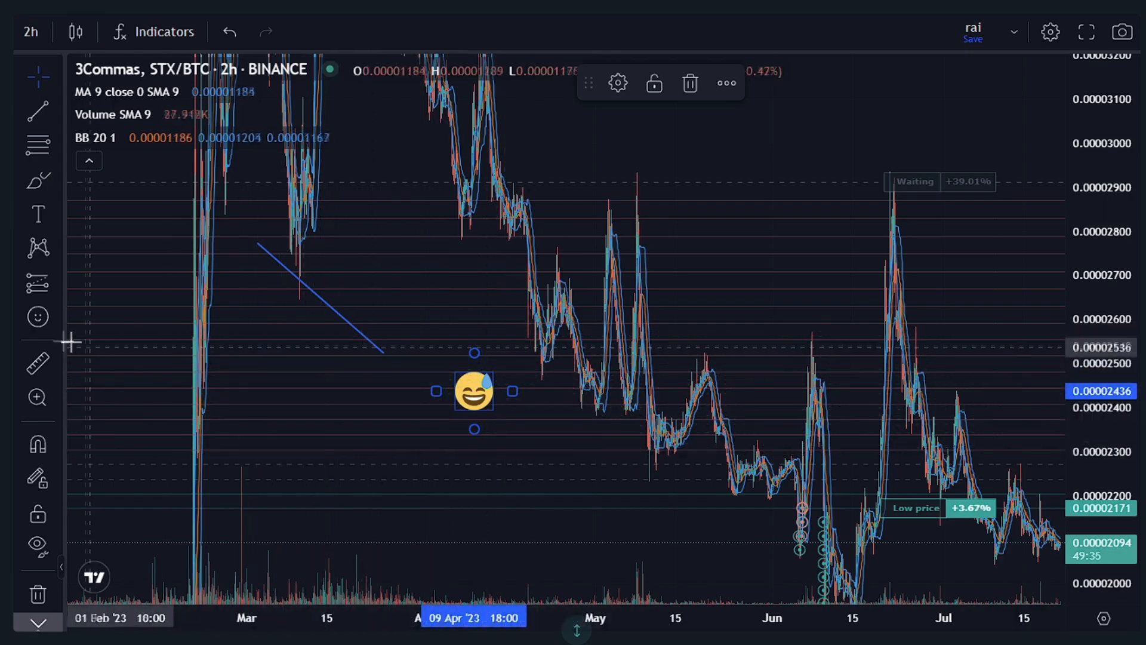
Measure the late-June price spike on the chart from its base near 0.00001995 to its peak near 0.00002906.
click(37, 362)
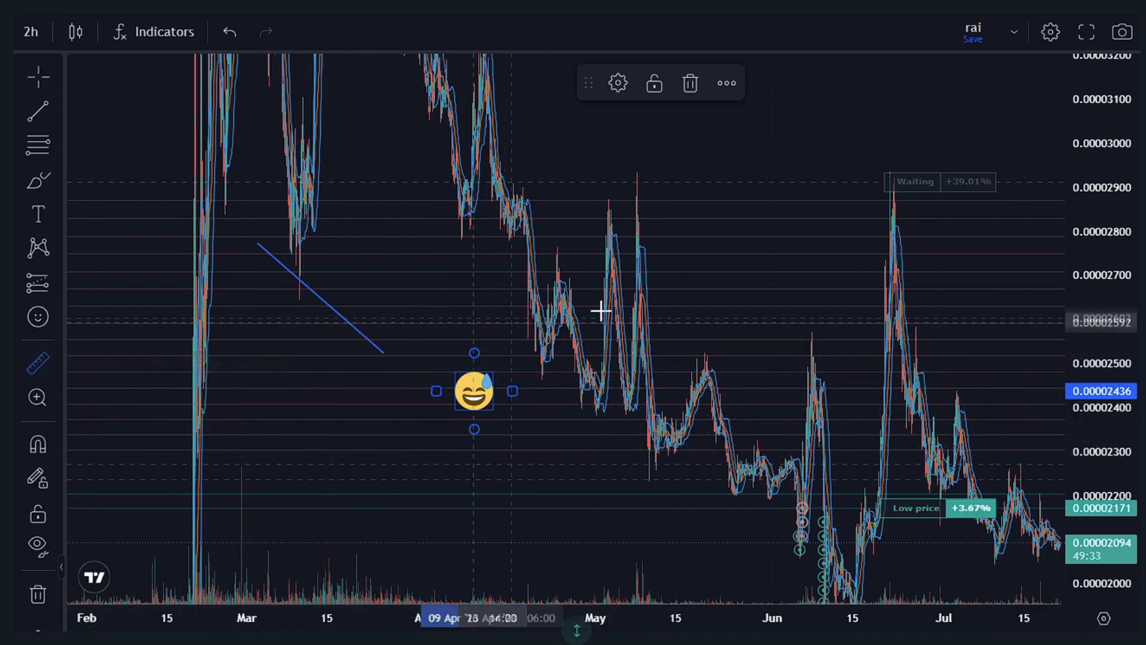
drag(861, 585, 745, 487)
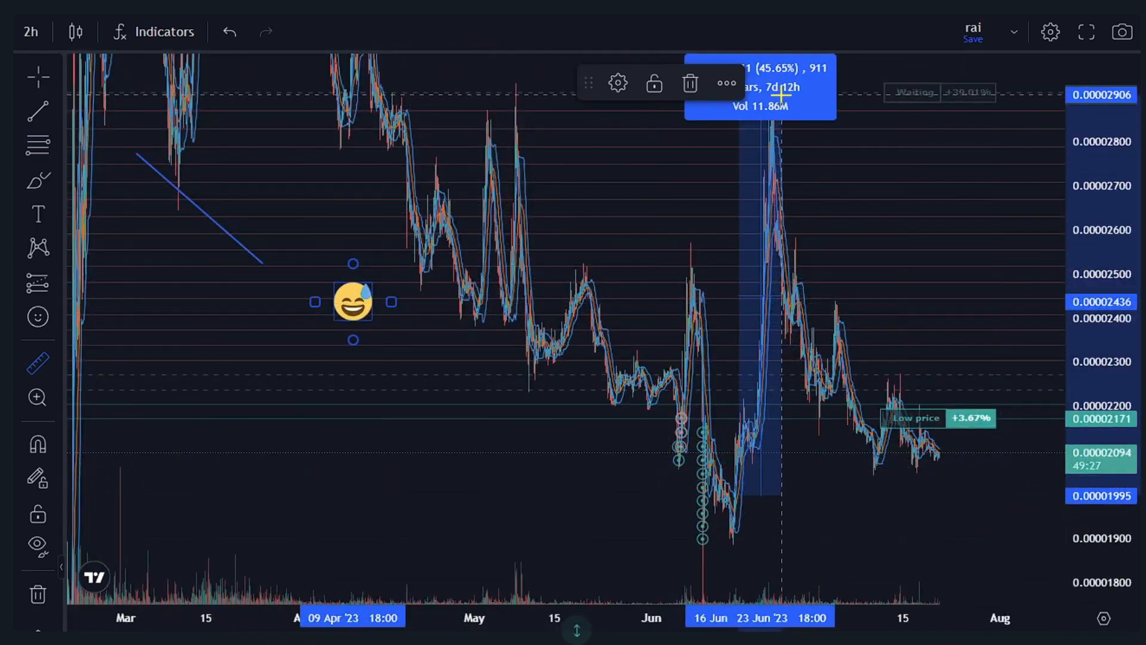
click(781, 94)
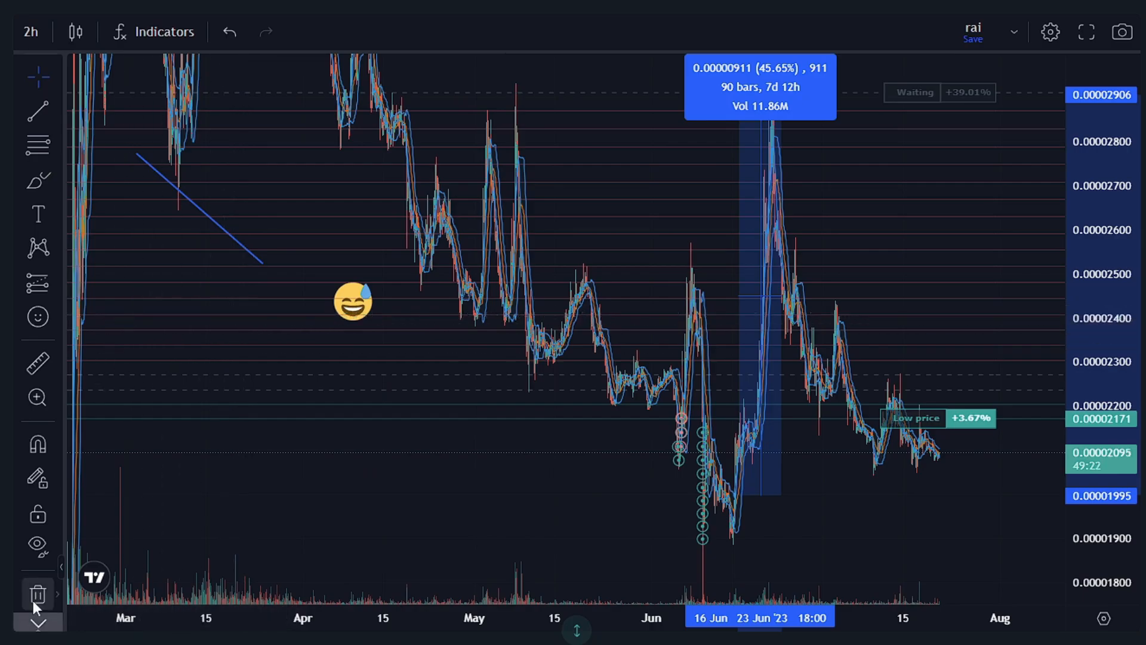
Remove all indicators and drawings from the chart.
click(52, 596)
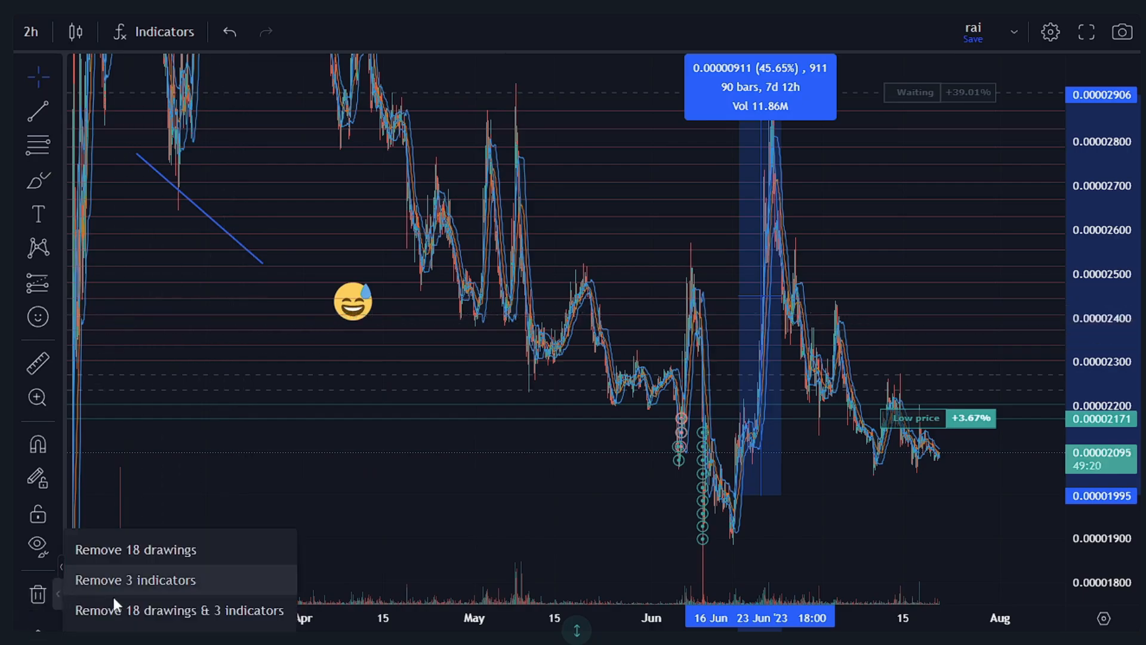
click(131, 582)
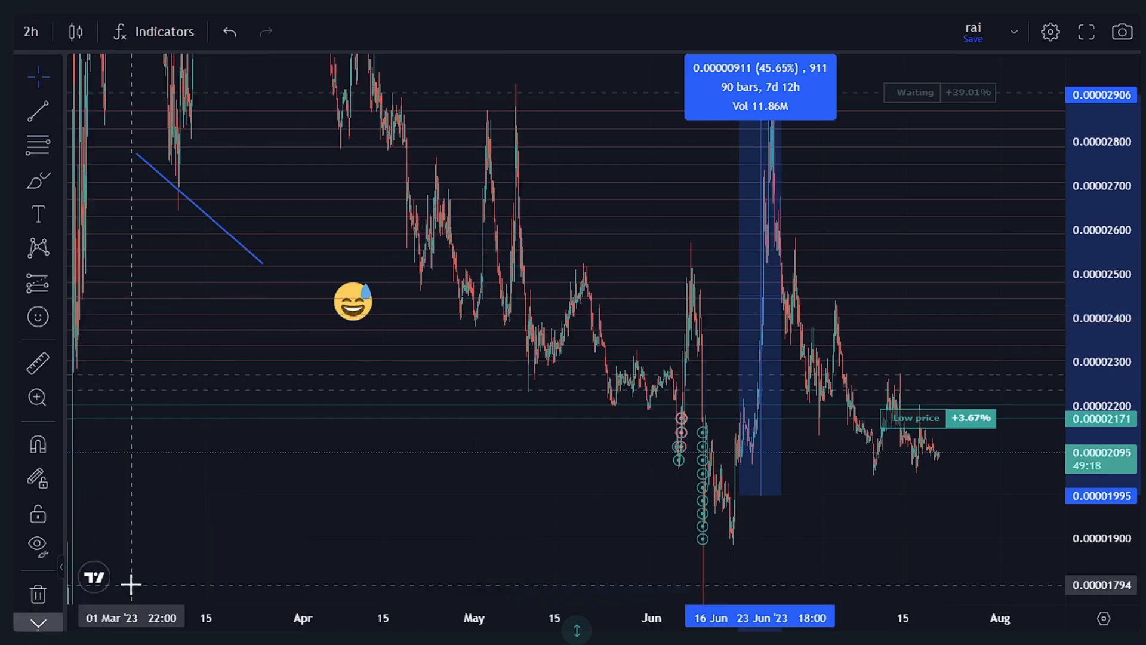
click(60, 596)
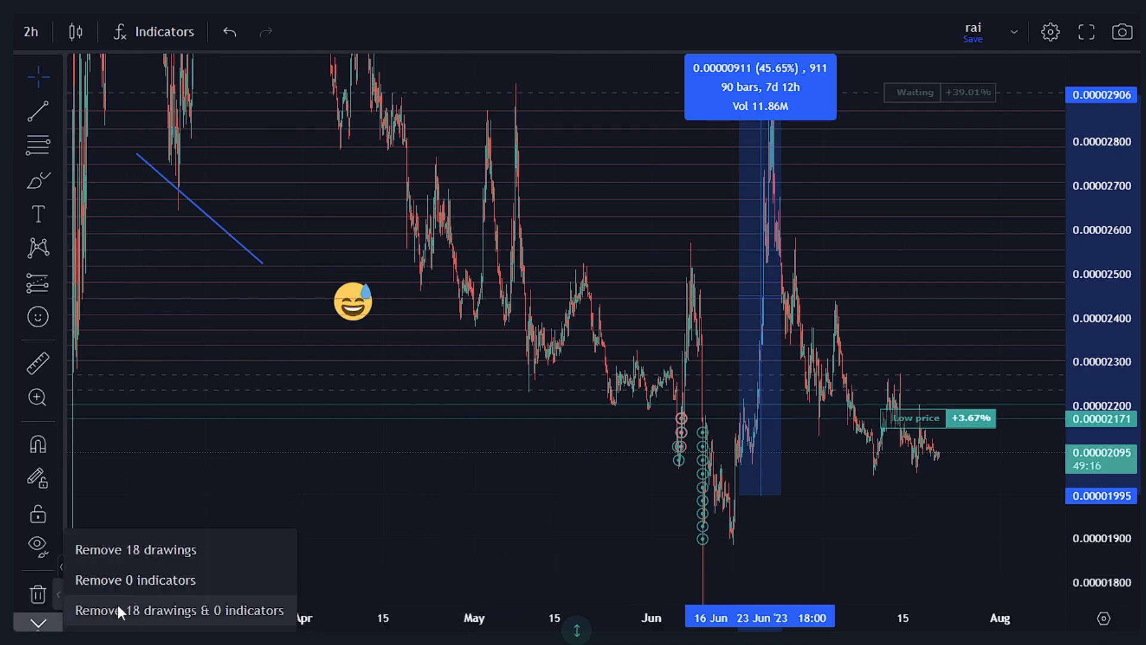
click(181, 536)
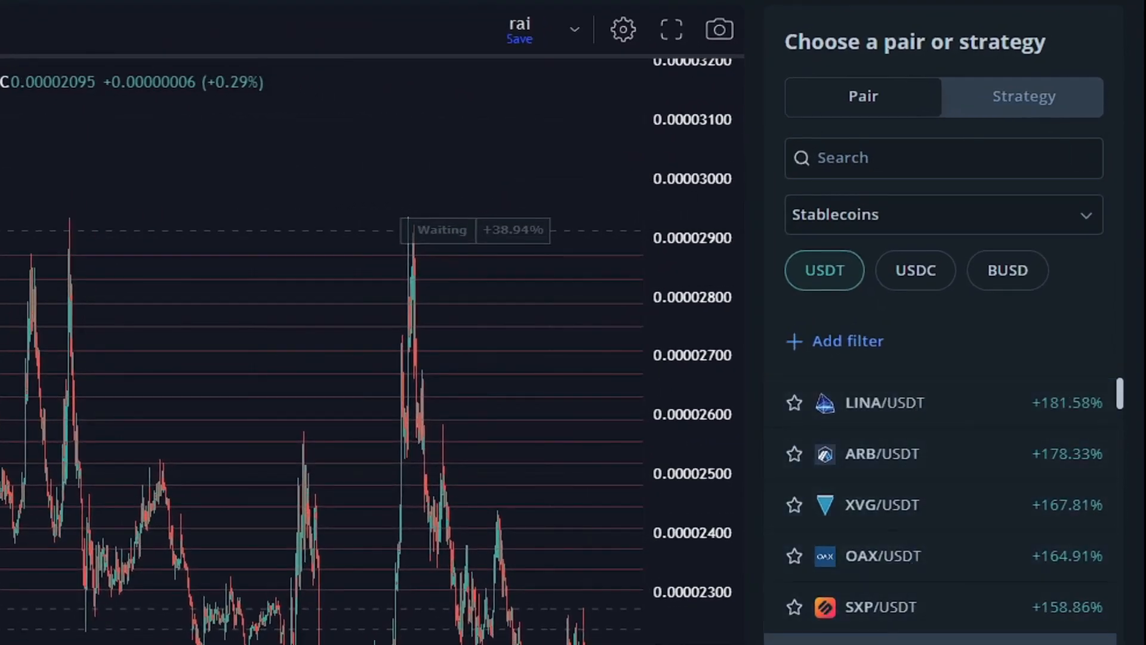
Review the pair filter categories and search the pairs for "eth" to select ETH/USDT.
click(961, 226)
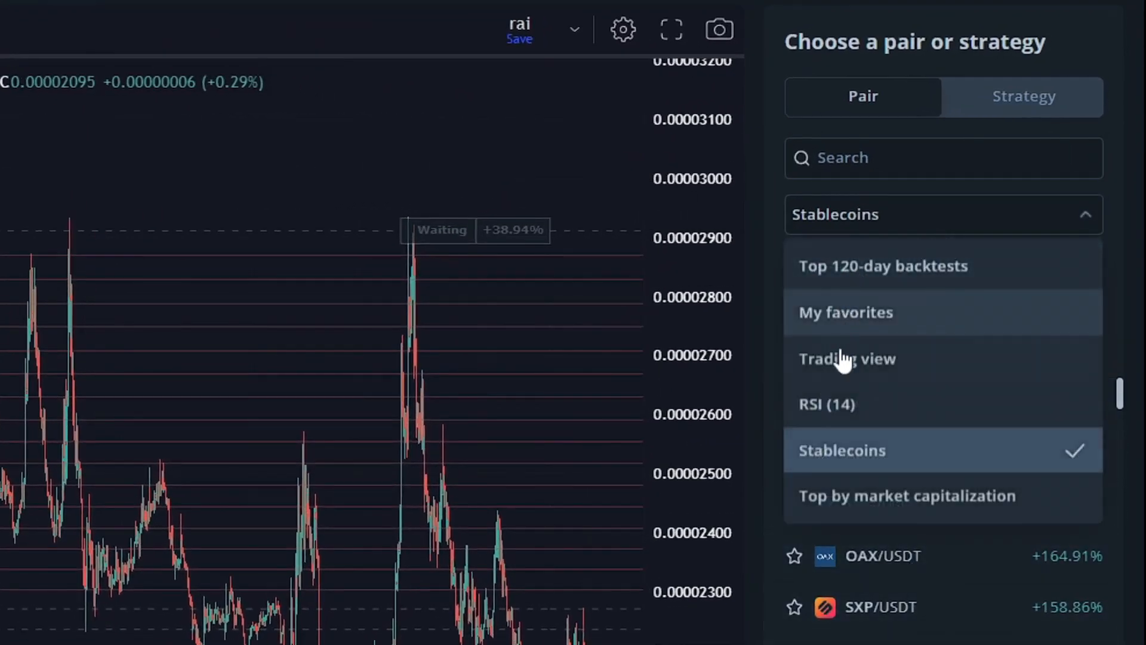
click(858, 223)
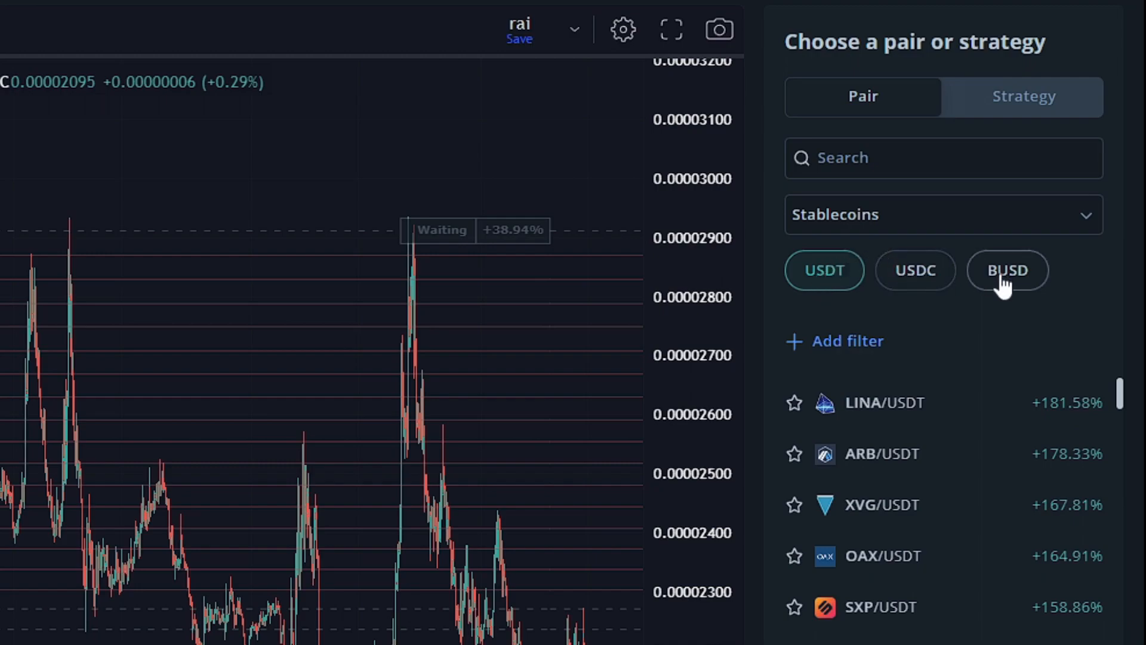
click(847, 158)
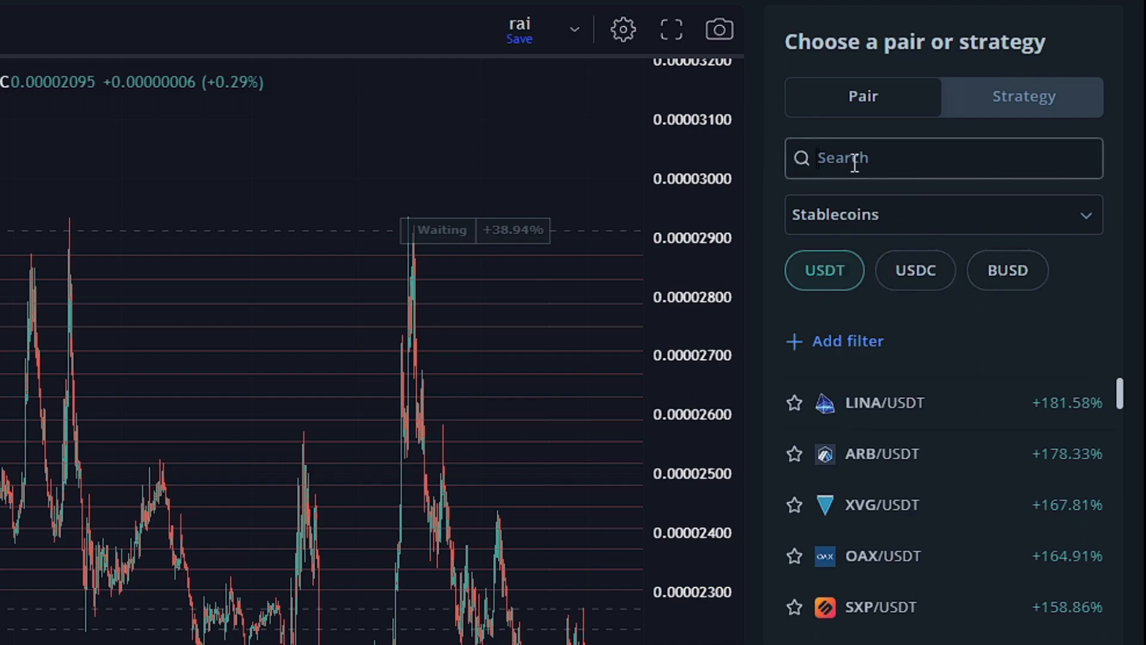
text(eth)
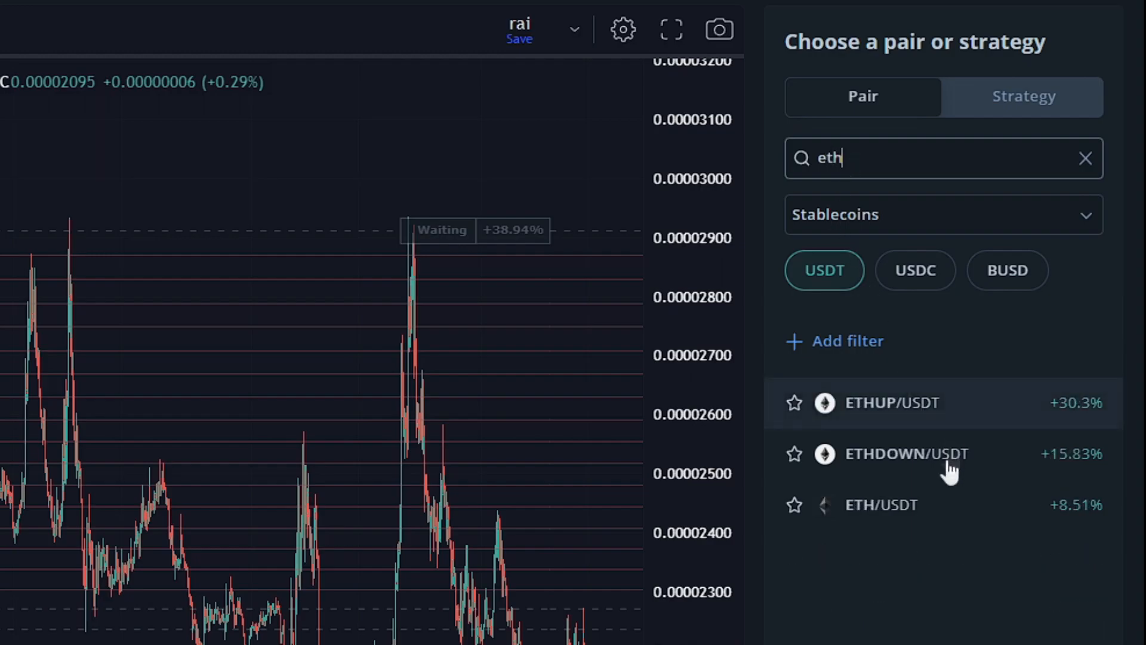
click(921, 506)
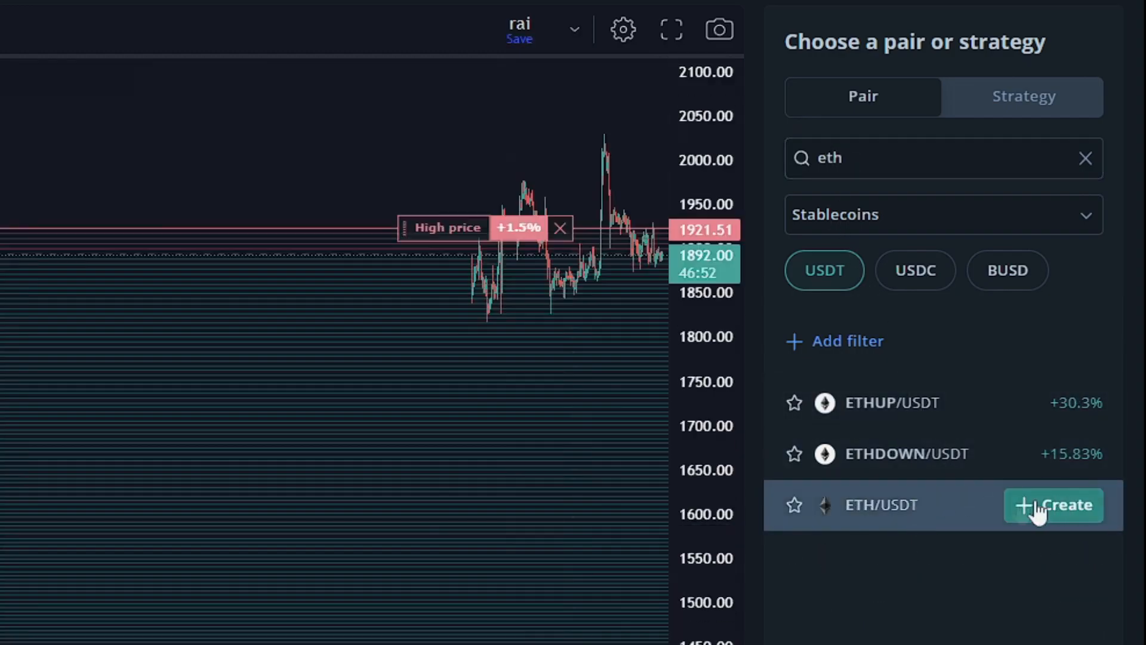
Show the preset strategies, inspect the ETH/USDT price history, and start a new bot with the Stable strategy.
click(1016, 106)
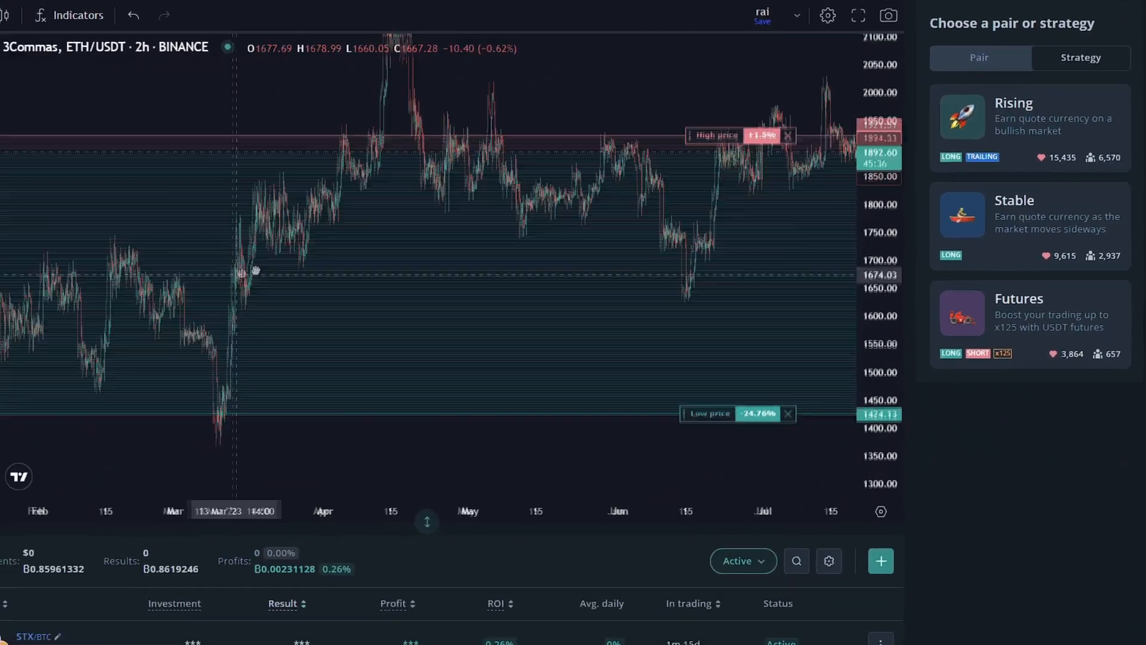
drag(303, 289, 416, 266)
drag(593, 297, 307, 272)
drag(626, 286, 583, 320)
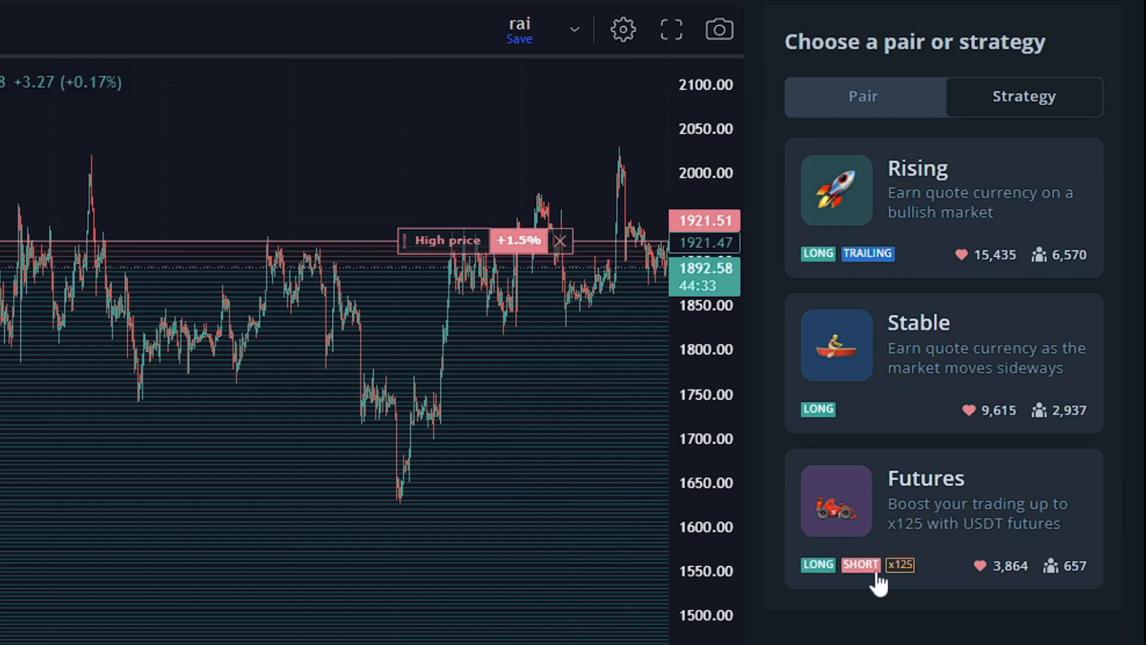
click(955, 373)
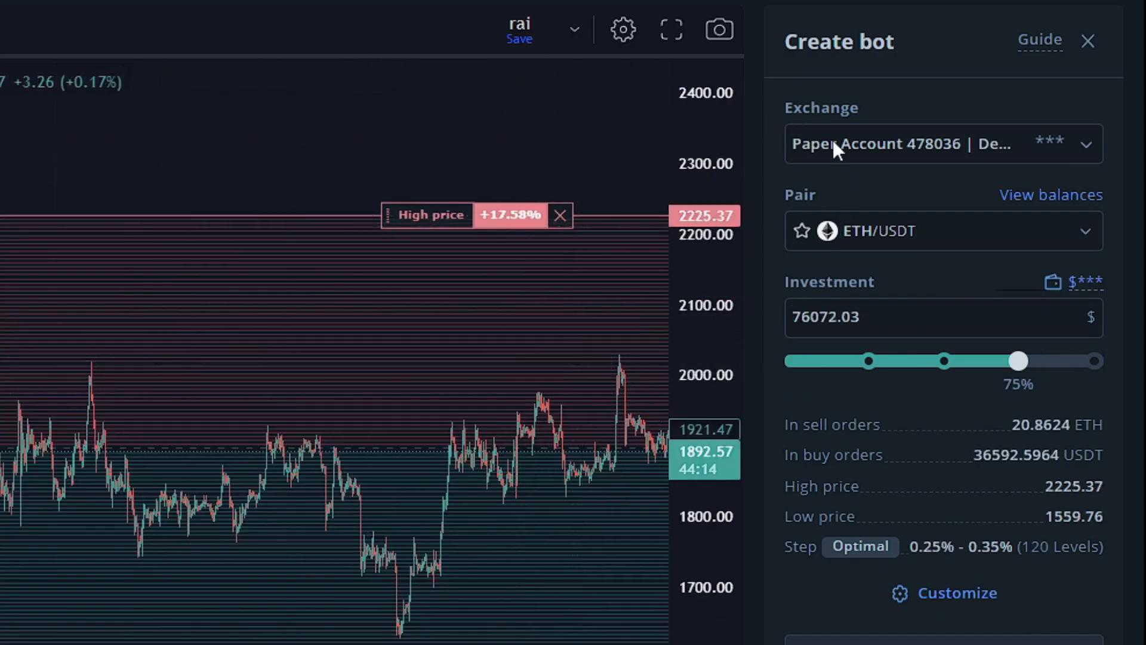
Check the available exchange accounts and set the bot's investment to 10000 $.
click(834, 142)
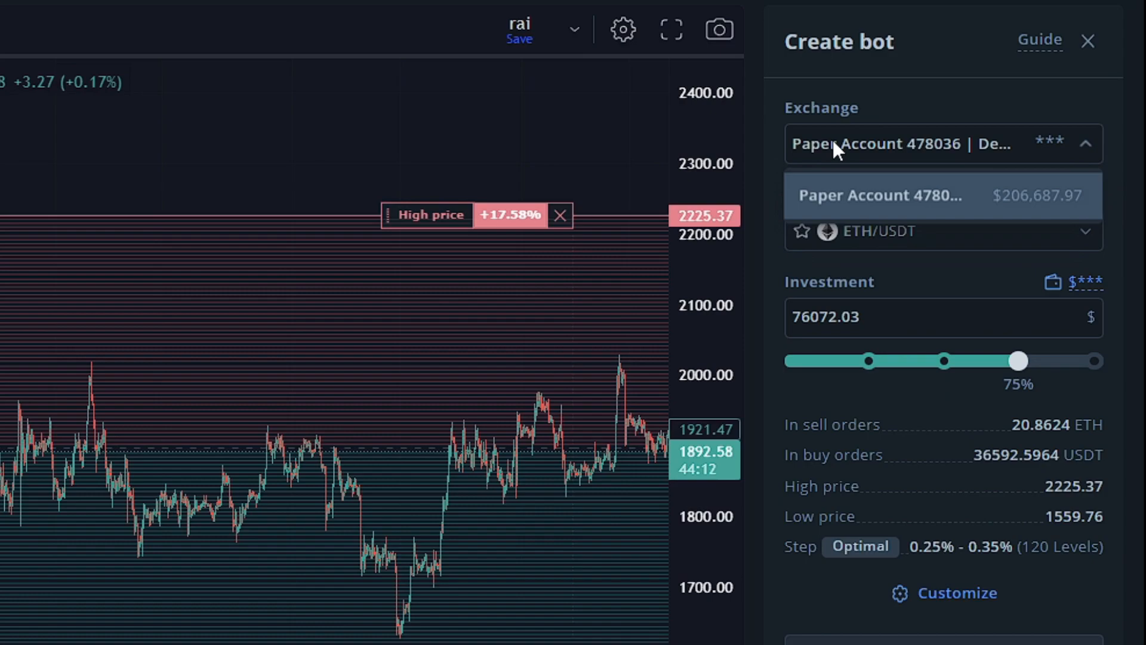
click(833, 142)
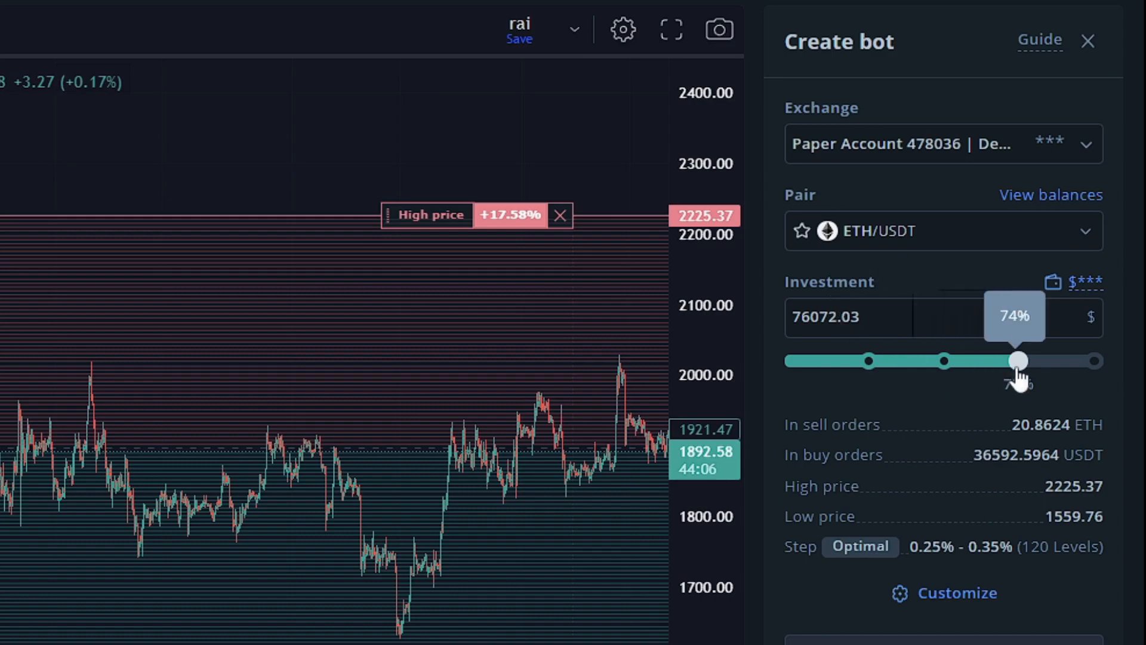
click(873, 322)
text(10000)
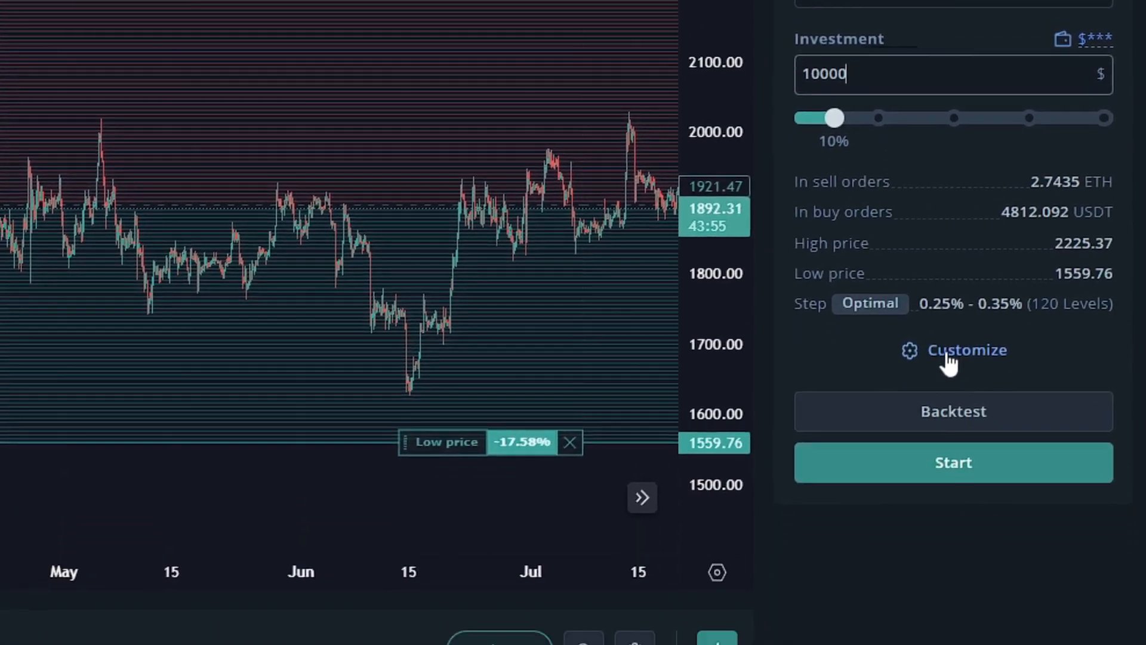
Customize the bot with an arithmetic grid and set its high price to 2200.
click(948, 356)
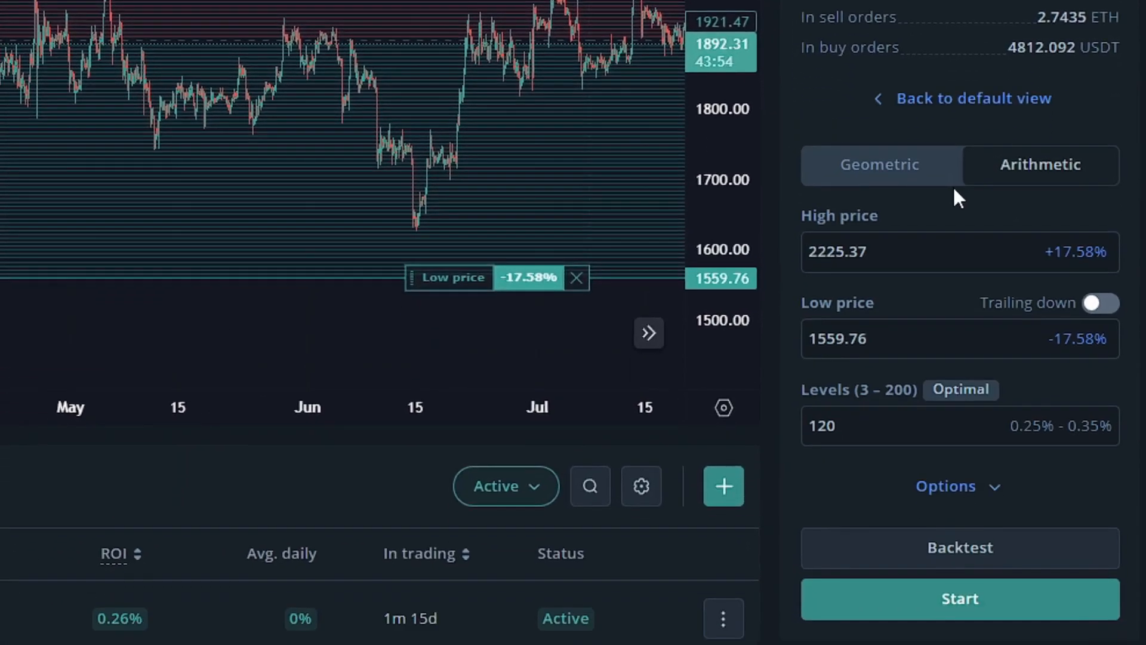
click(1008, 166)
drag(818, 253, 948, 253)
text(200)
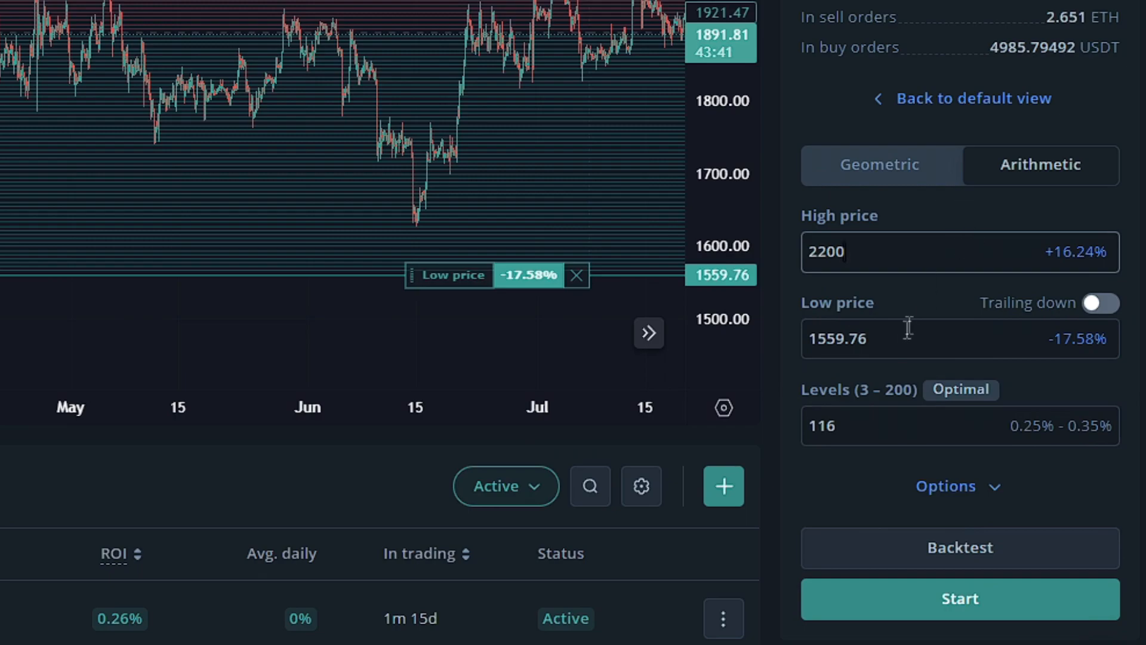
Set the bot's low price to 1600.
click(903, 336)
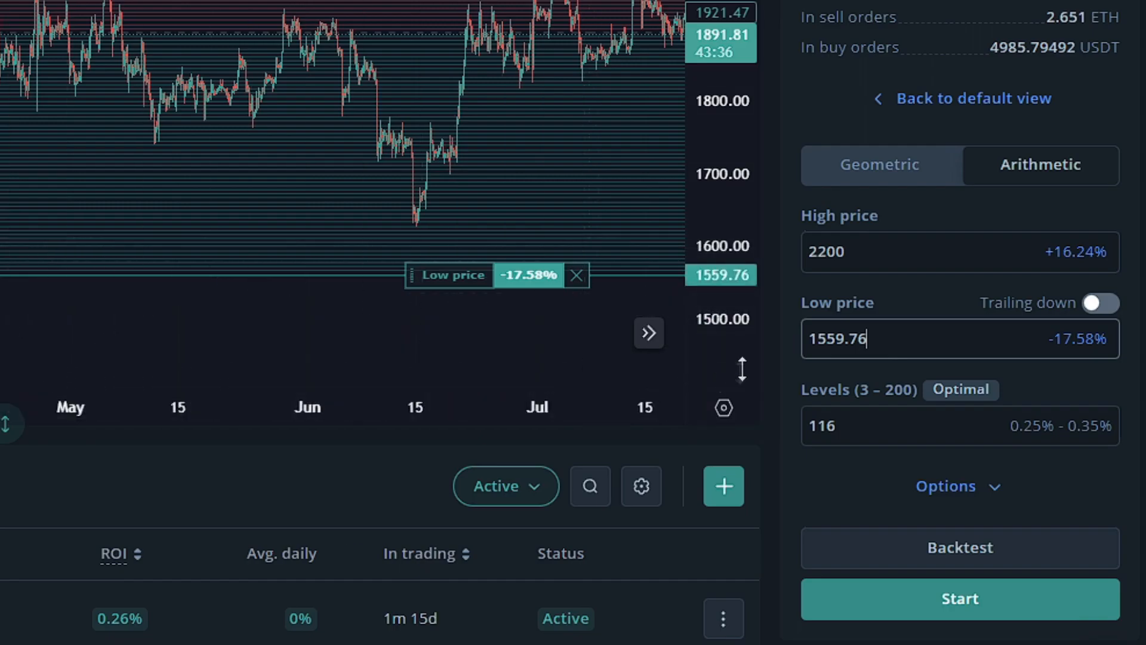
drag(817, 339, 1015, 340)
text(600)
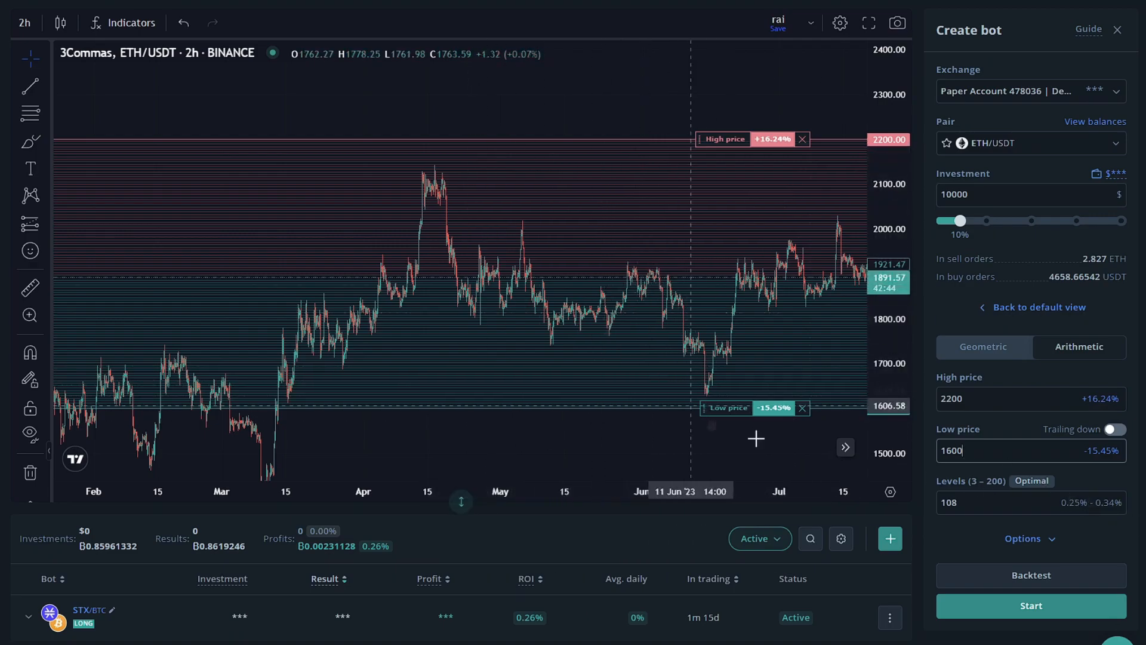
Set the number of grid levels to 20.
click(976, 505)
key(BackSpace)
key(BackSpace)
key(BackSpace)
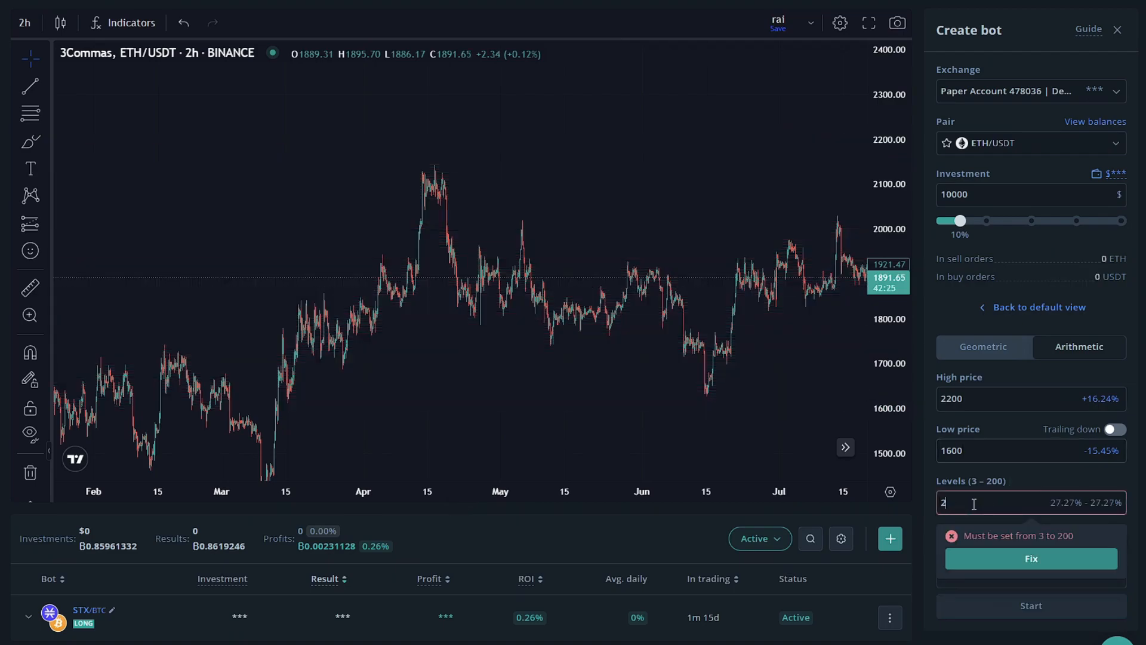
text(20)
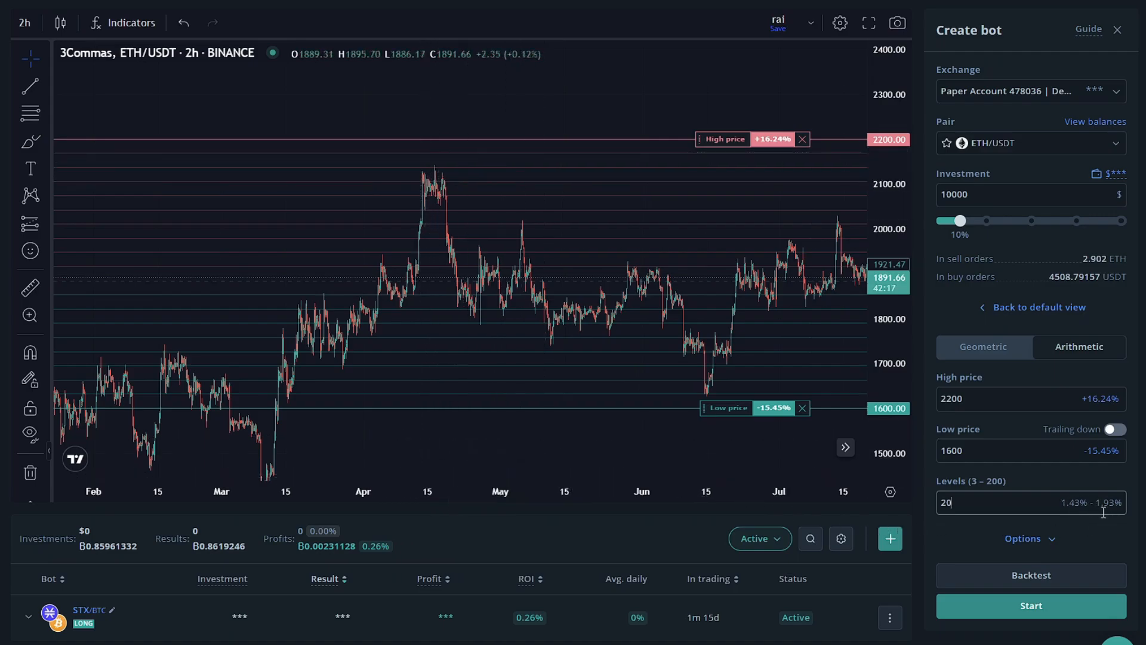
Set the number of grid levels to 60 and switch the grid to geometric spacing.
double_click(935, 504)
text(60)
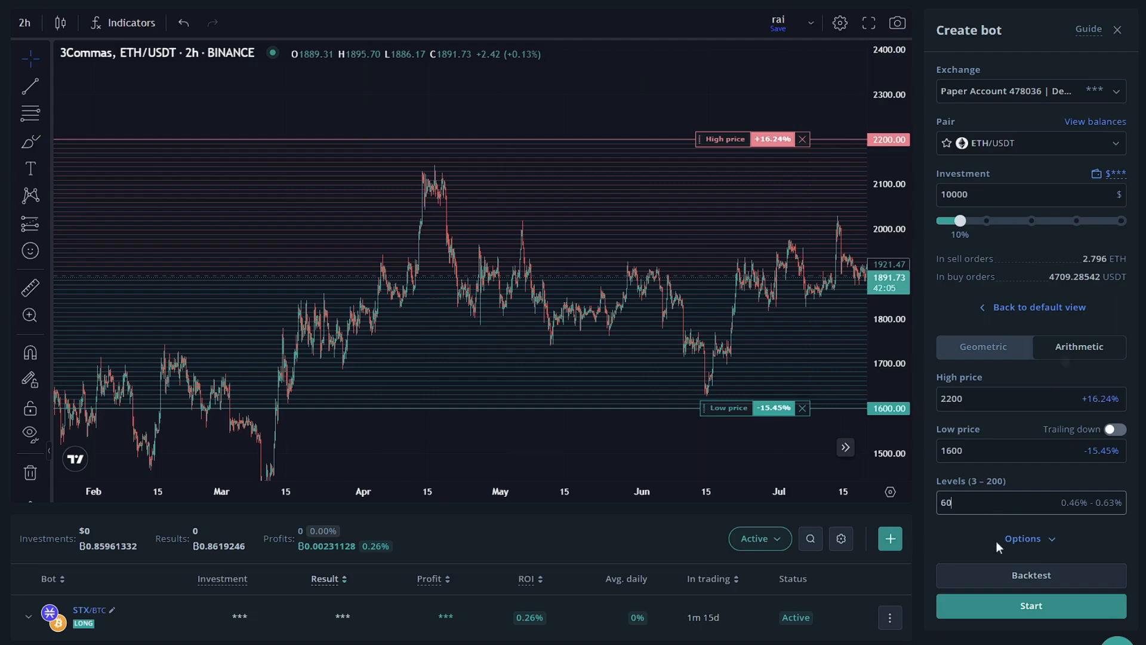
click(996, 349)
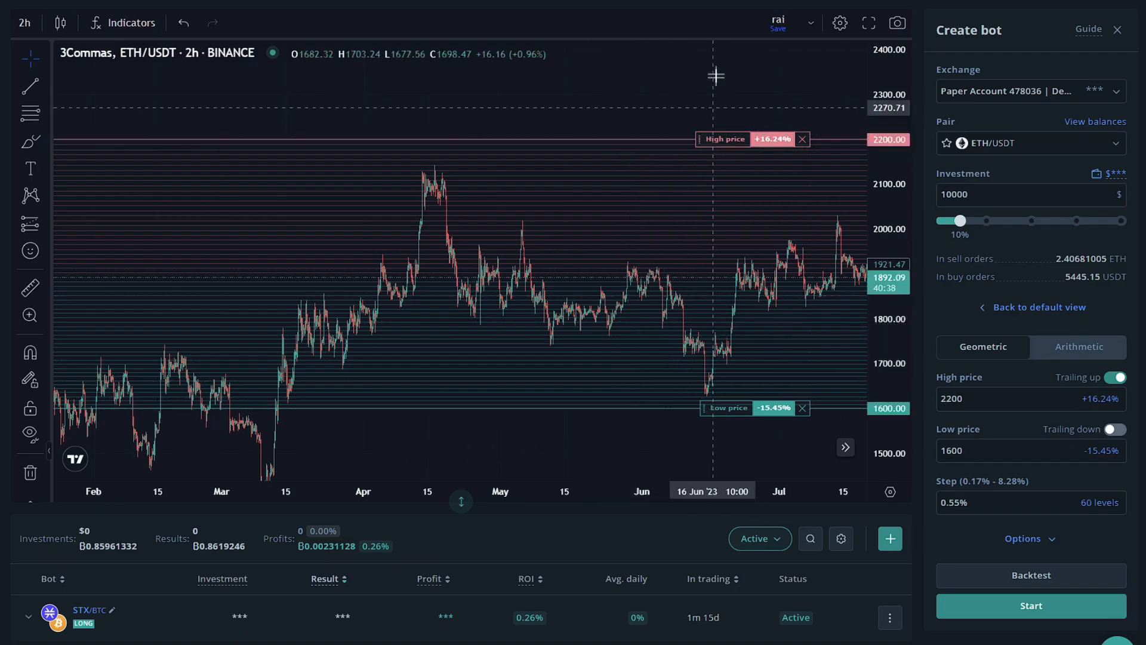
Set the geometric grid's step to 1%.
drag(967, 399, 946, 403)
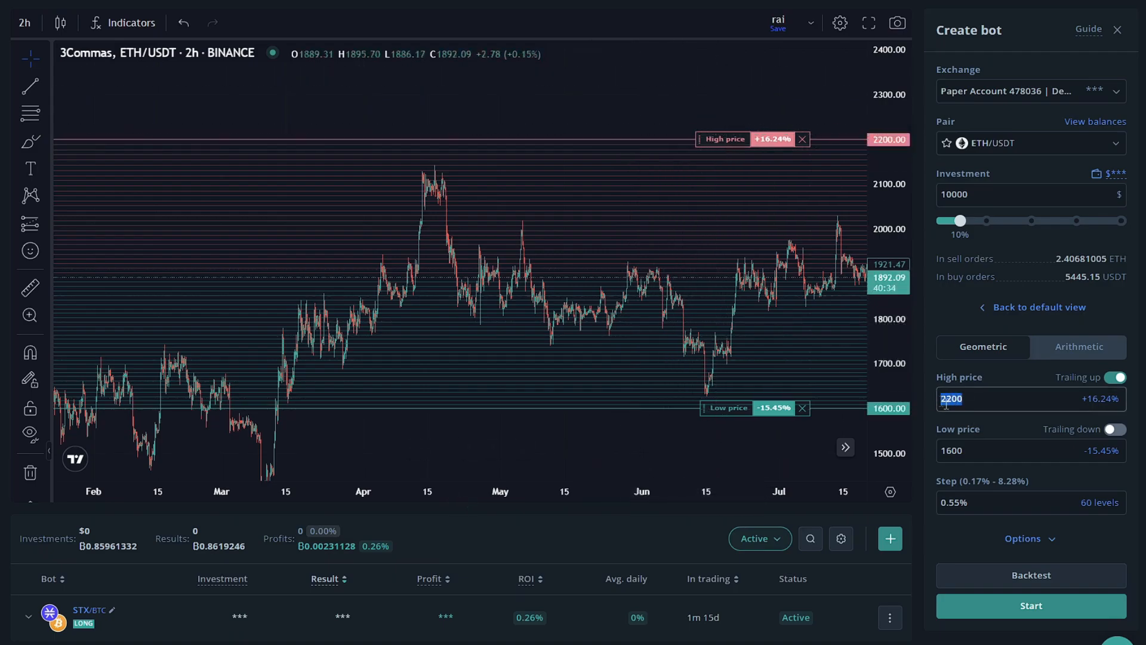
drag(967, 450, 952, 447)
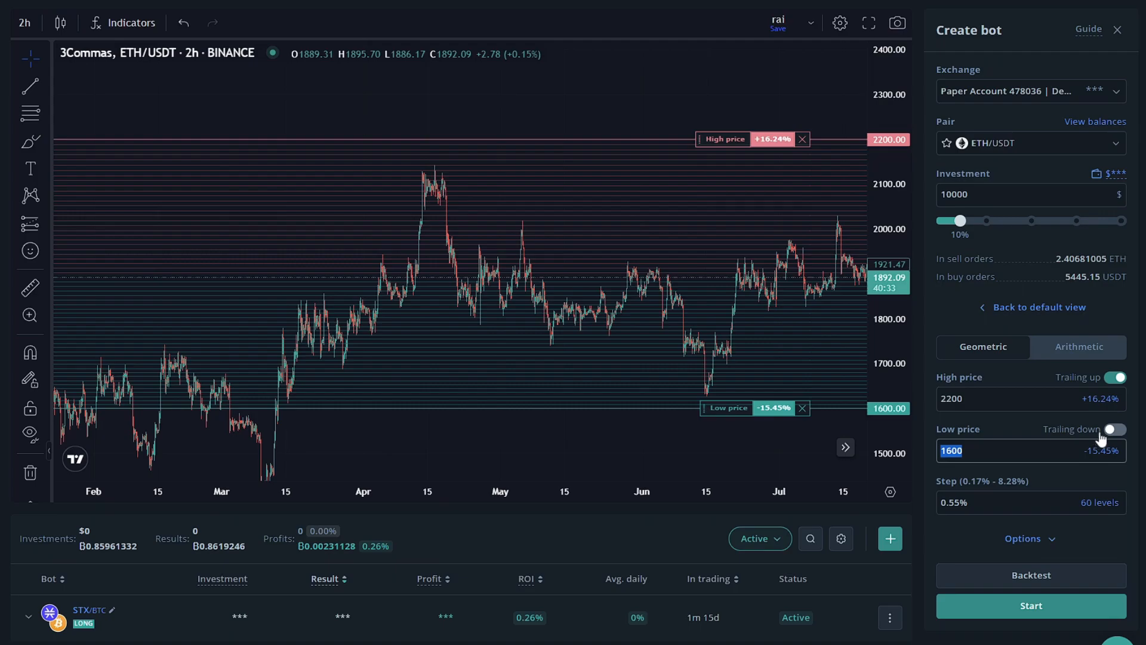
drag(970, 503, 941, 503)
click(985, 505)
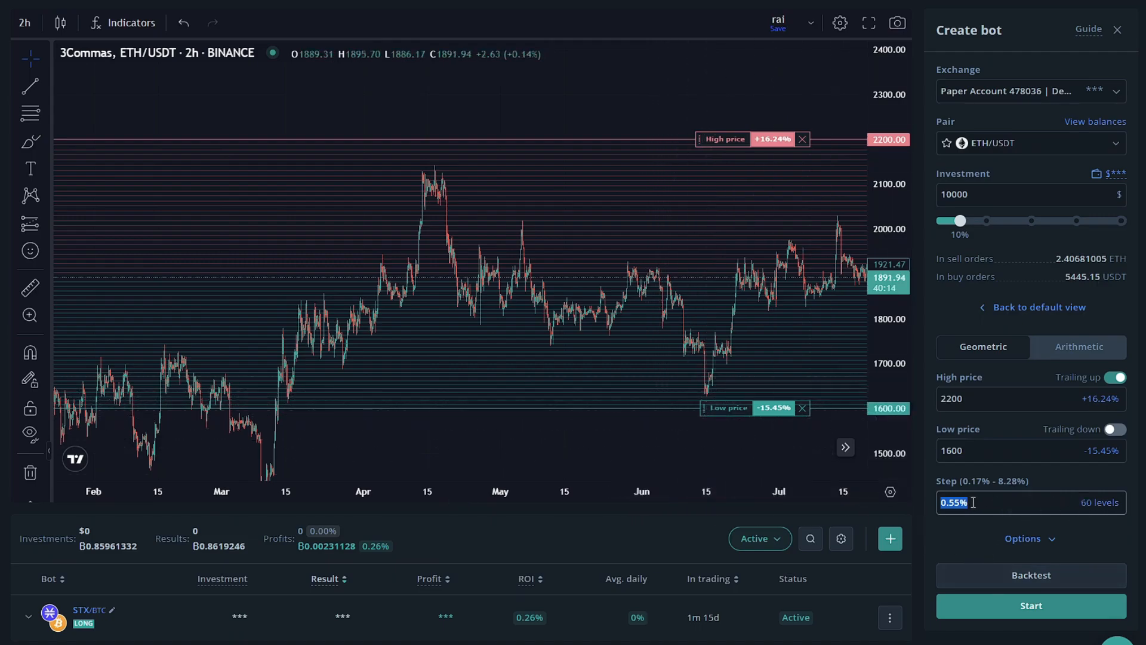
text(1)
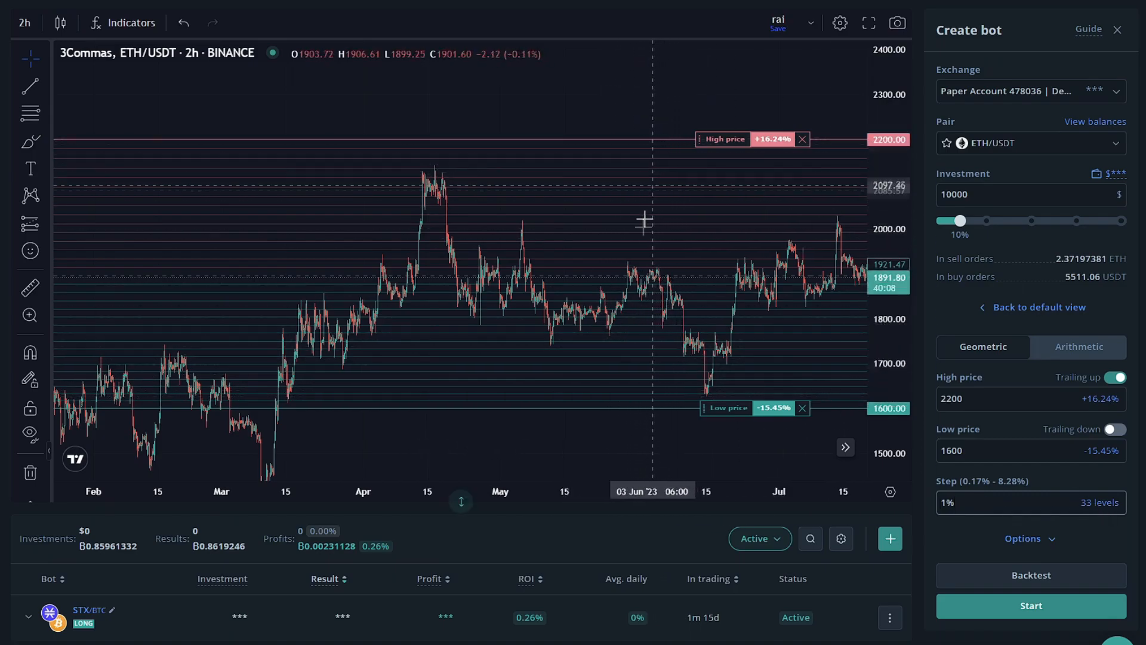
Switch the grid to arithmetic spacing with 60 levels.
click(1067, 354)
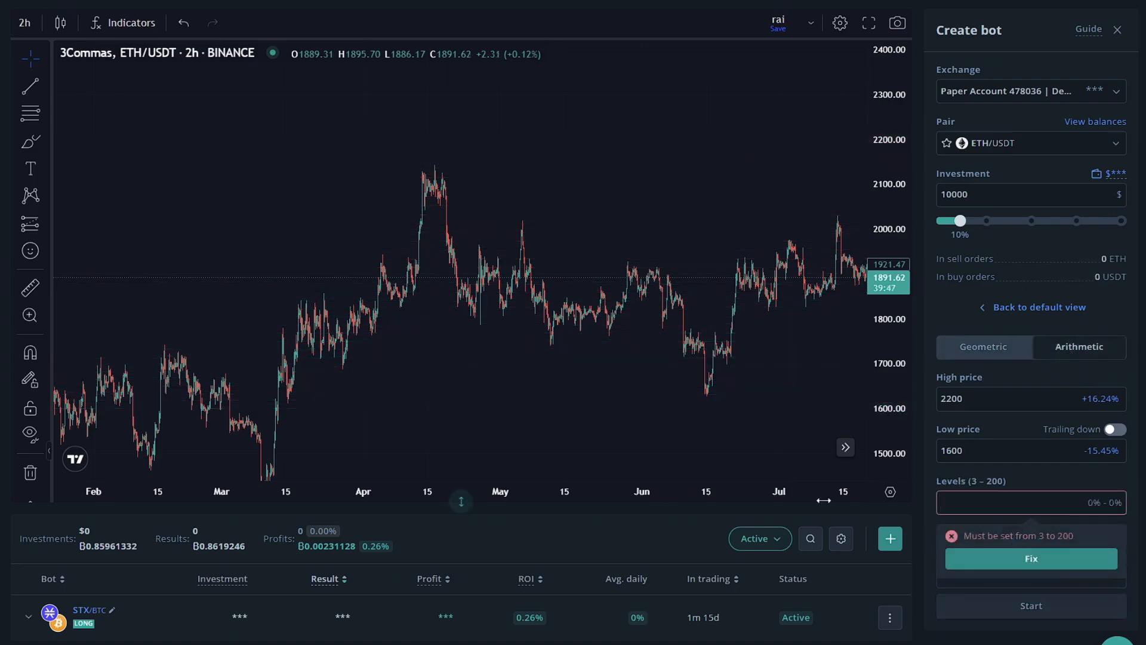
text(60)
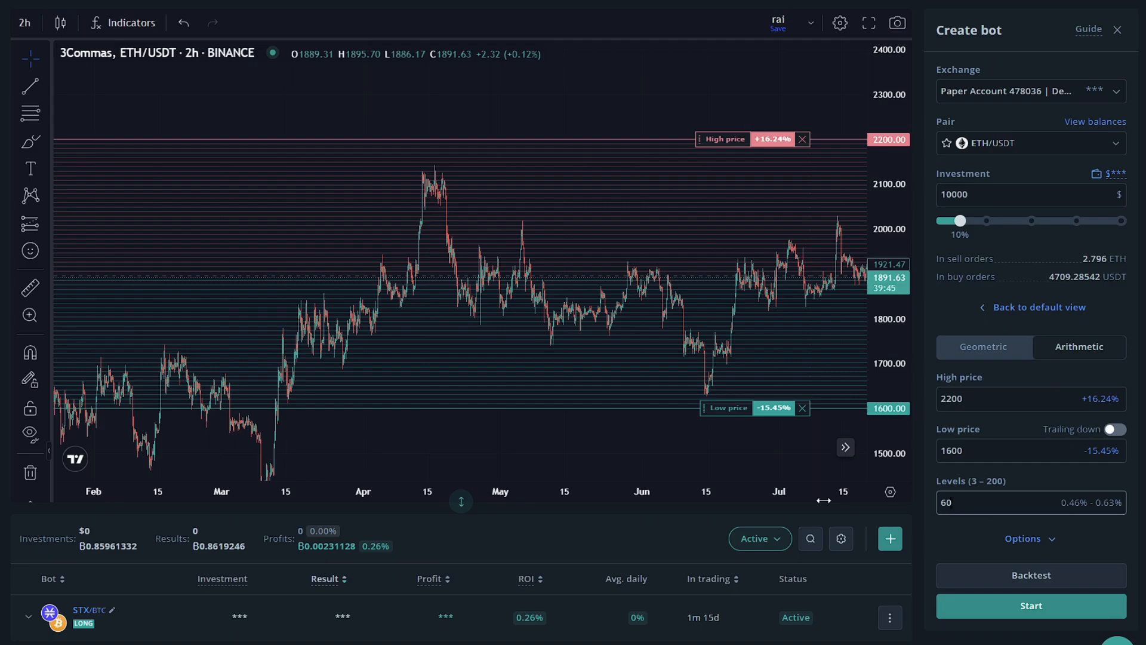
Run a backtest of the grid settings and examine its period, profit and number of trades.
click(1008, 576)
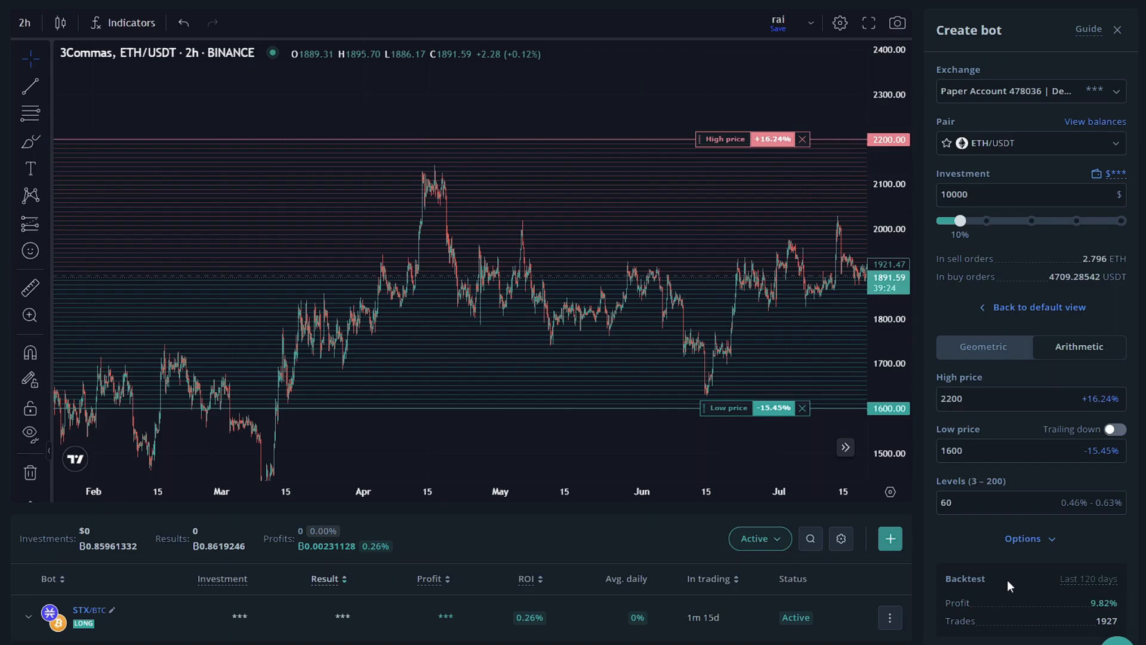
scroll(1007, 579, down, 2)
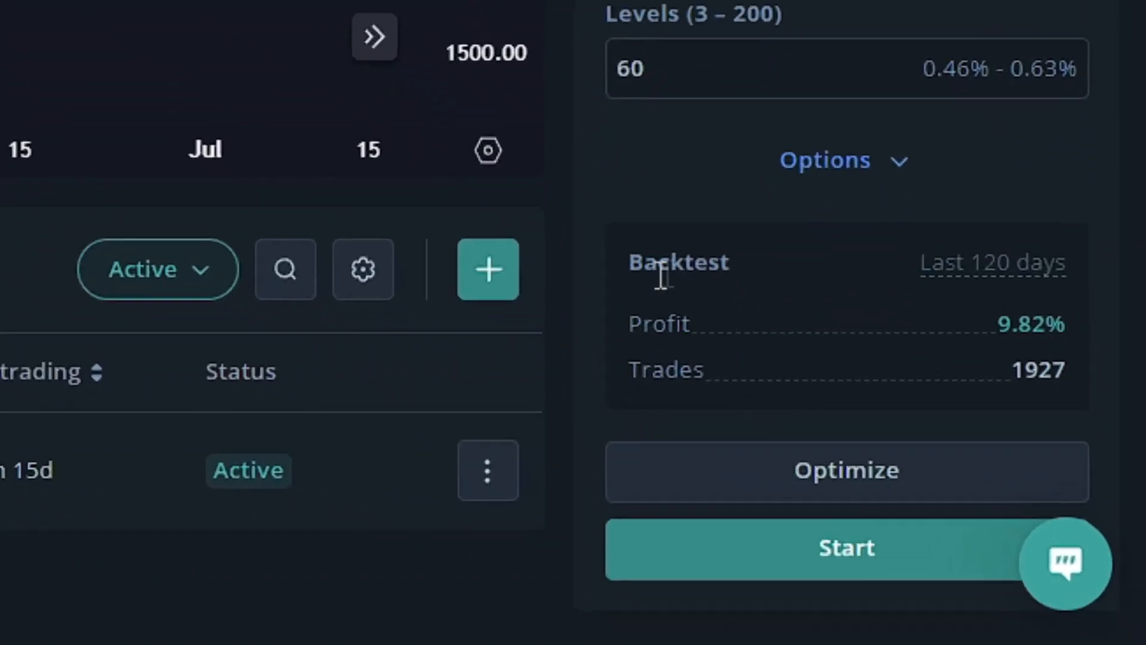
drag(915, 262, 1064, 262)
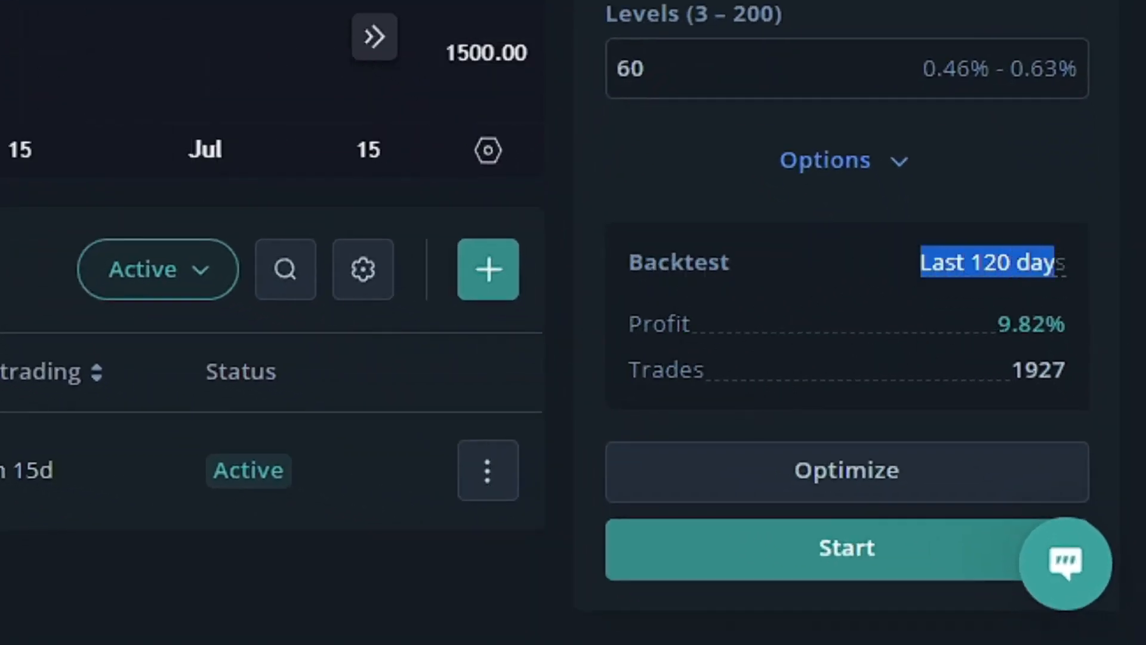
drag(997, 324, 1069, 323)
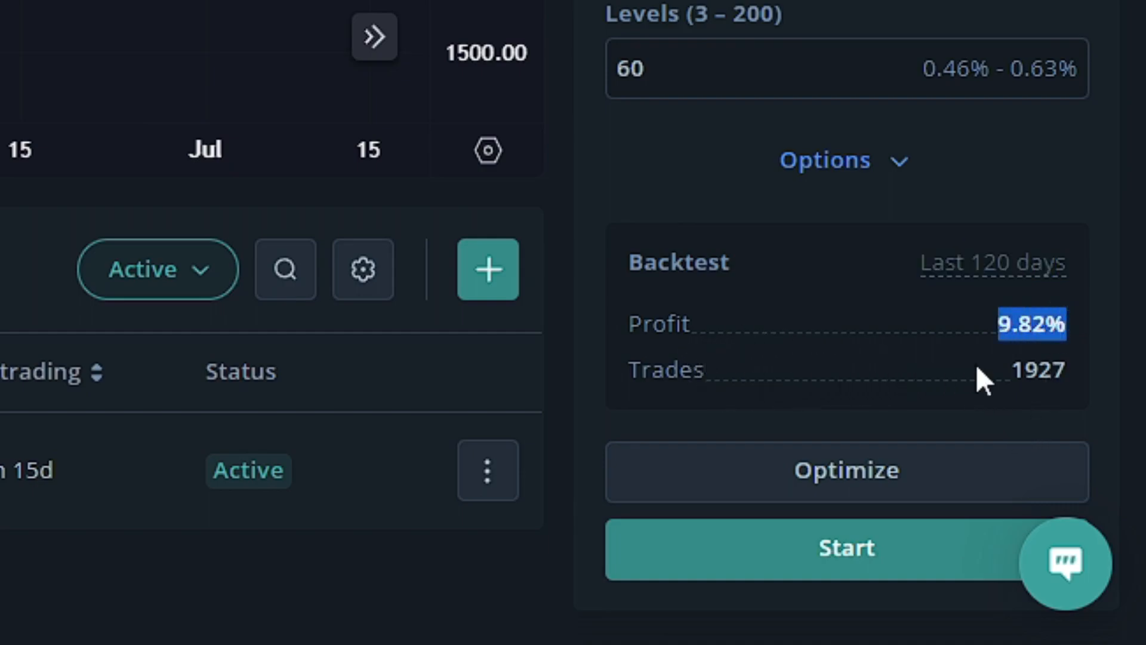
drag(1009, 371, 1067, 369)
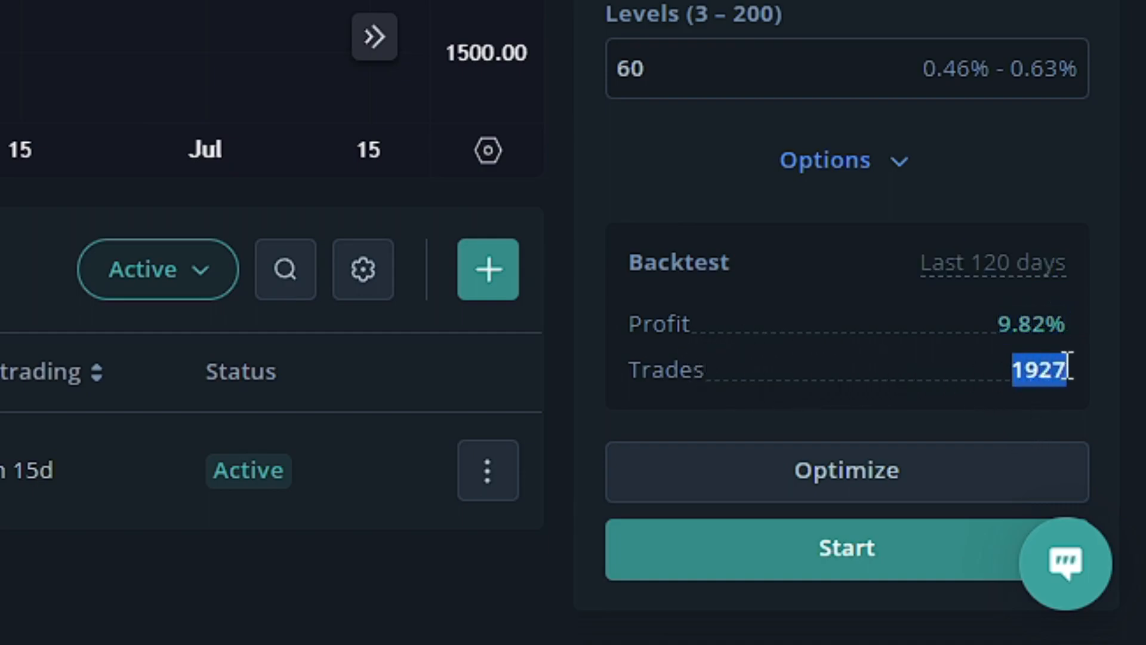
click(808, 316)
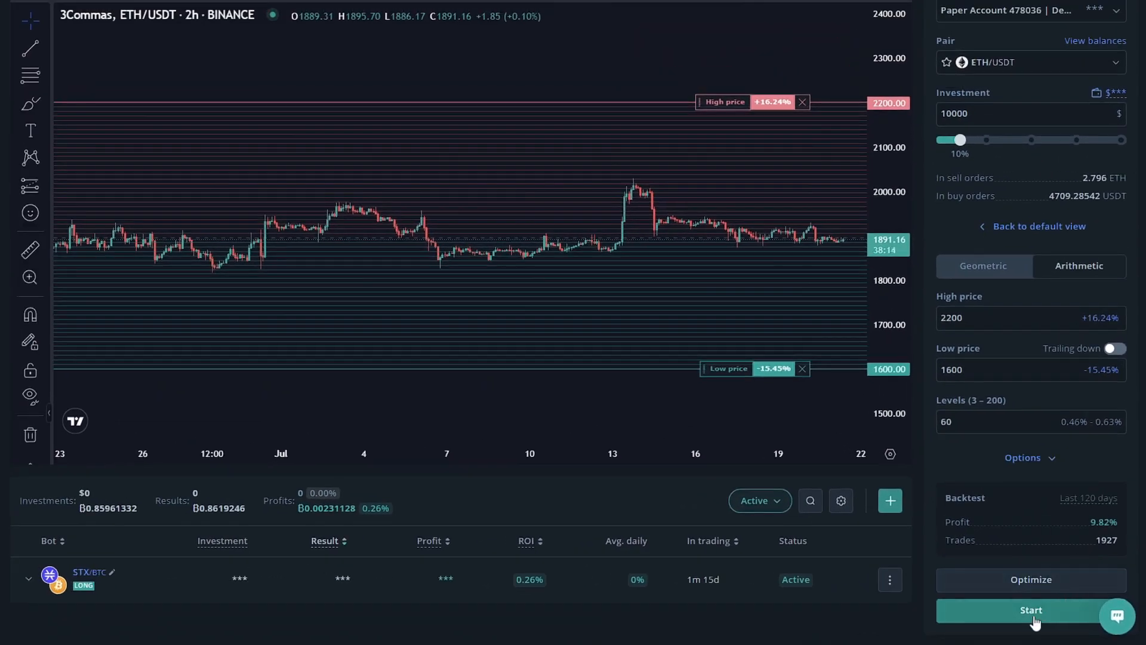
Start the ETH/USDT GRID bot.
click(1035, 621)
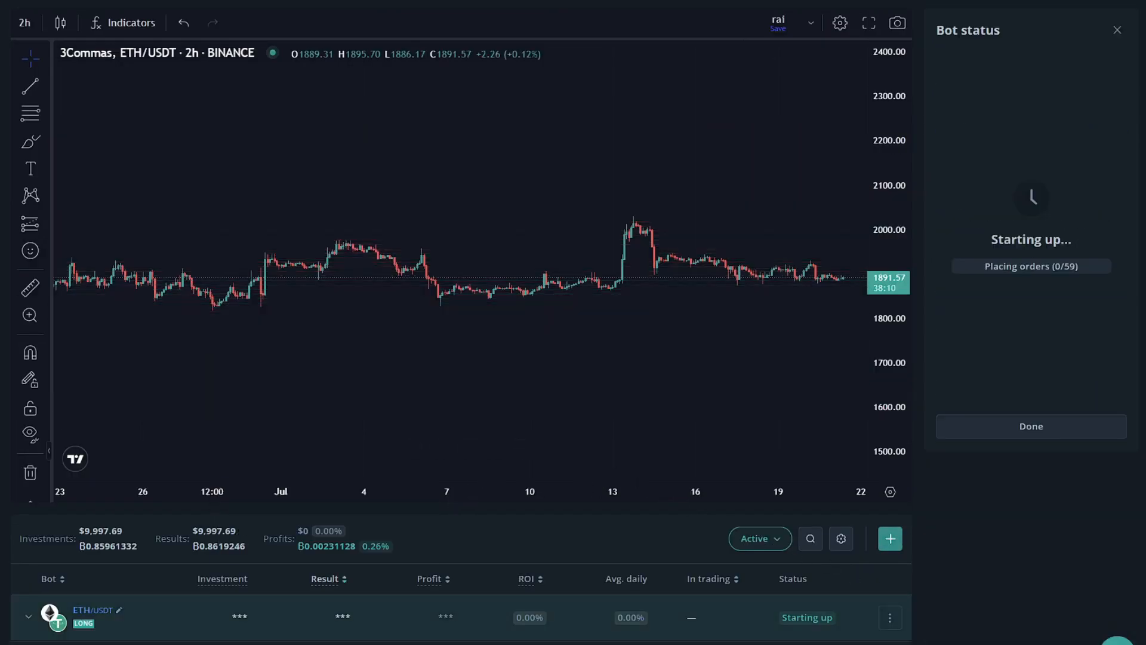
Examine the STX/BTC bot's price range, step, order levels and chart, along with its available actions.
scroll(141, 623, down, 1)
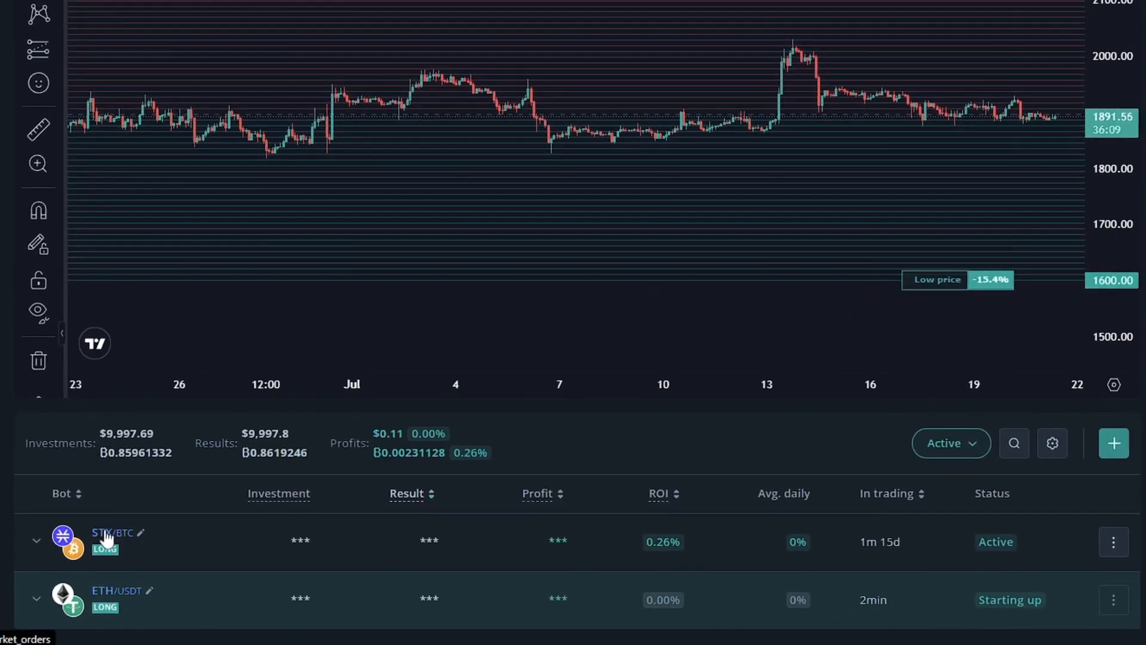
click(36, 540)
scroll(159, 456, down, 4)
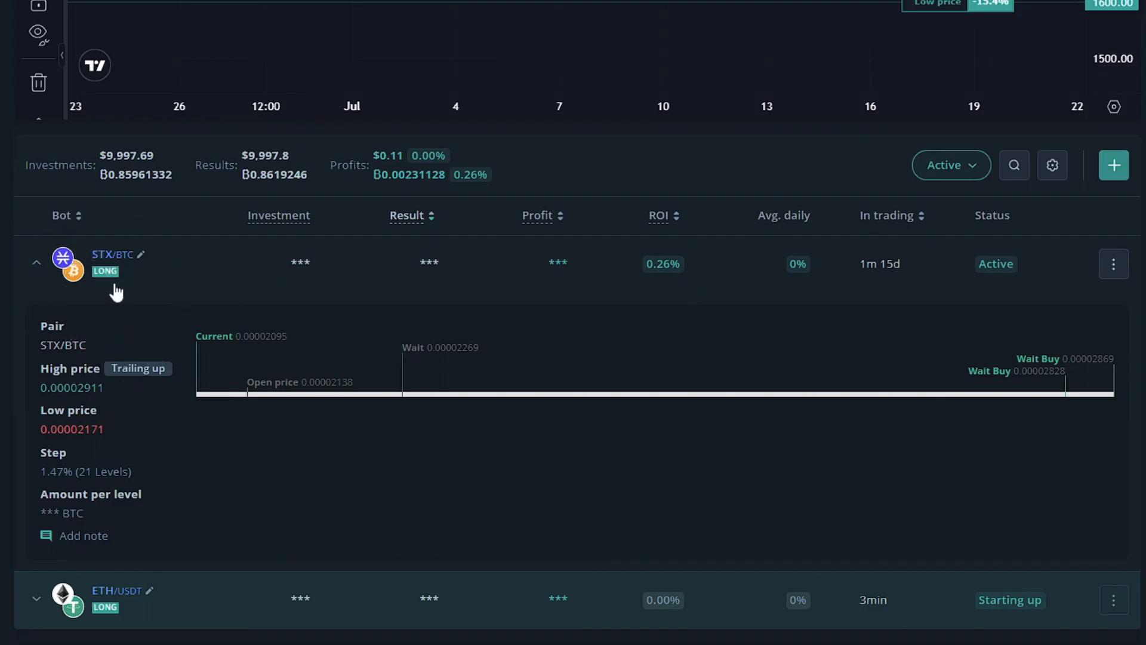
click(85, 272)
scroll(545, 379, up, 8)
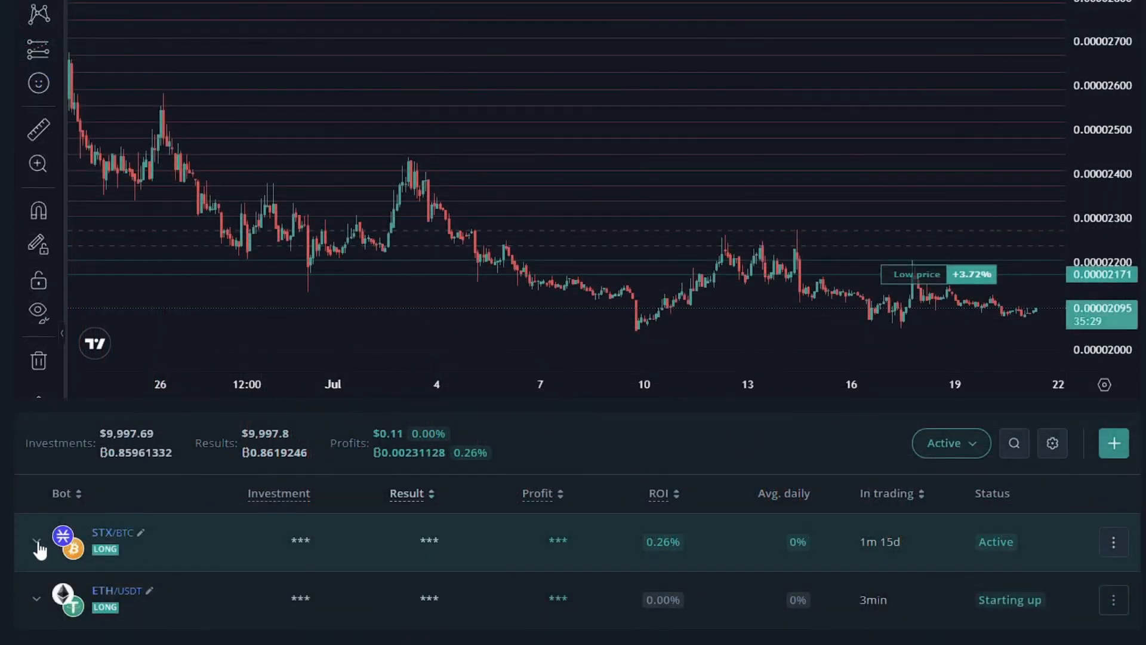
click(38, 540)
scroll(39, 540, down, 3)
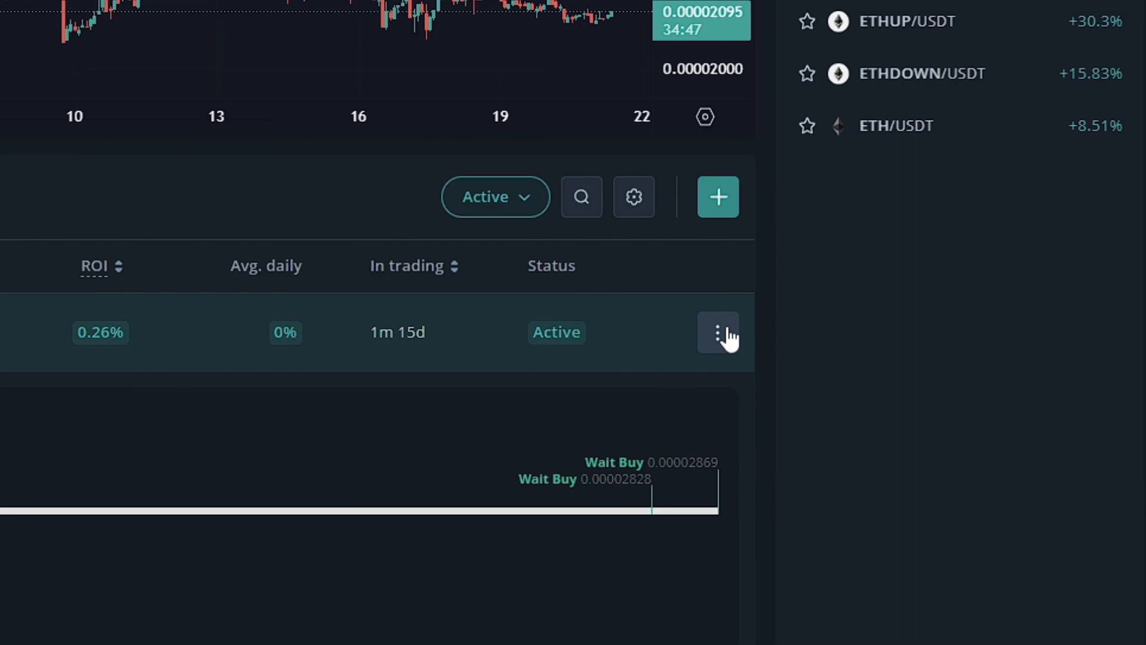
click(726, 332)
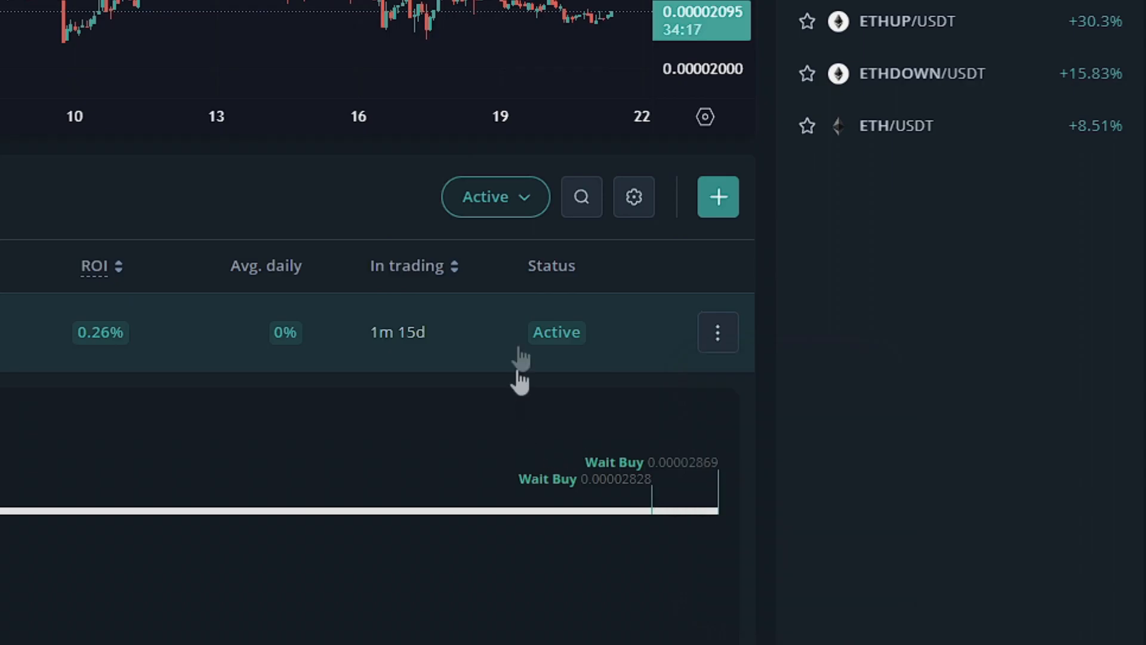
Filter the bot list to show closed bots.
click(508, 206)
click(448, 324)
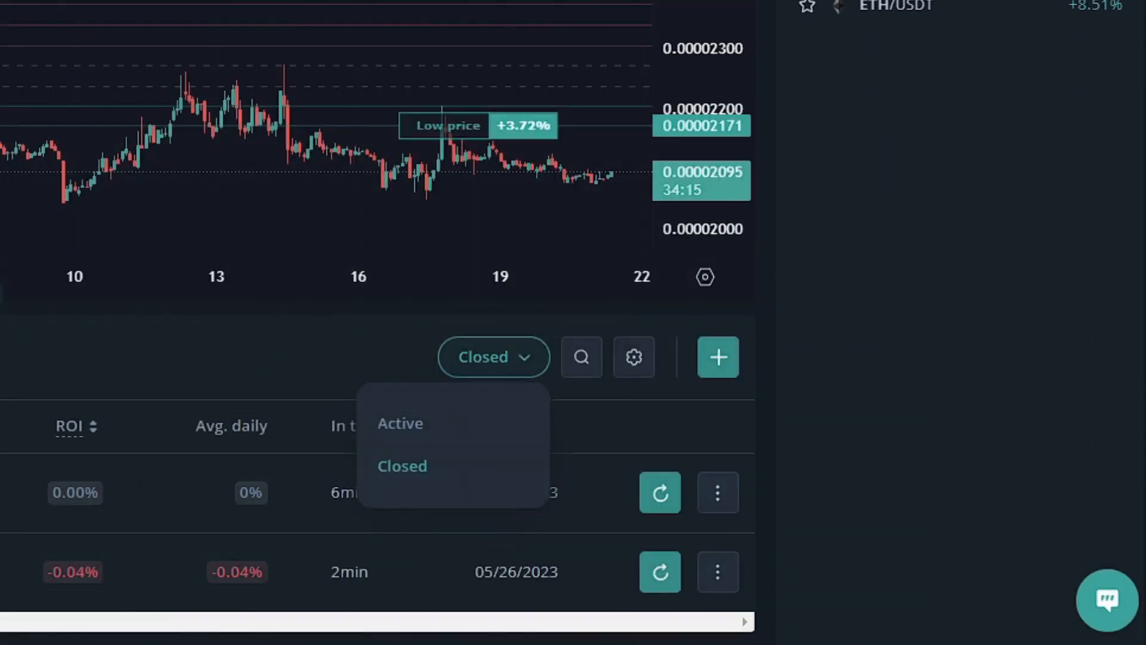